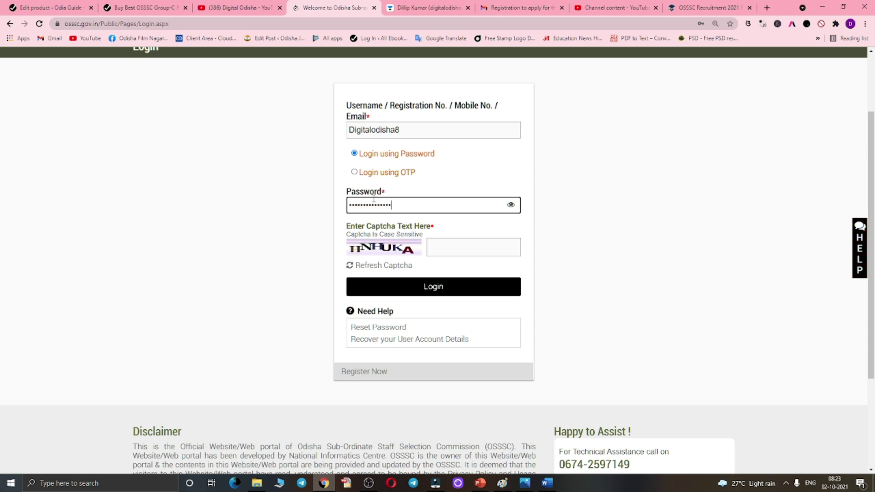
- Enter the captcha and log in to the applicant dashboard, dismissing the save-password offer
click(452, 254)
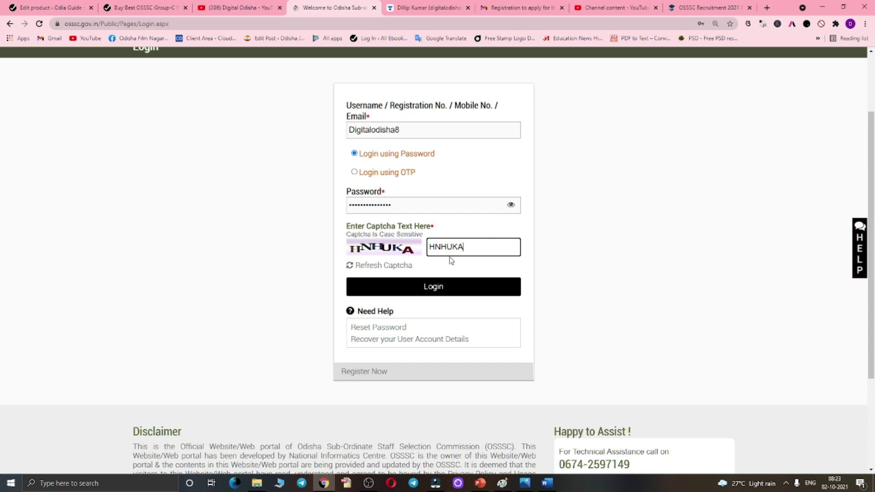
click(440, 286)
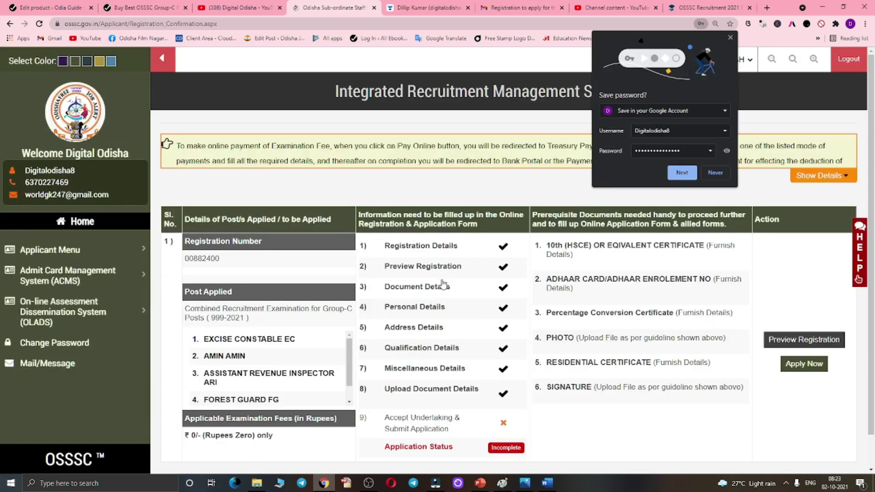
click(730, 38)
- Start Re-Registration for New Post from the Applicant Menu
scroll(487, 285, down, 1)
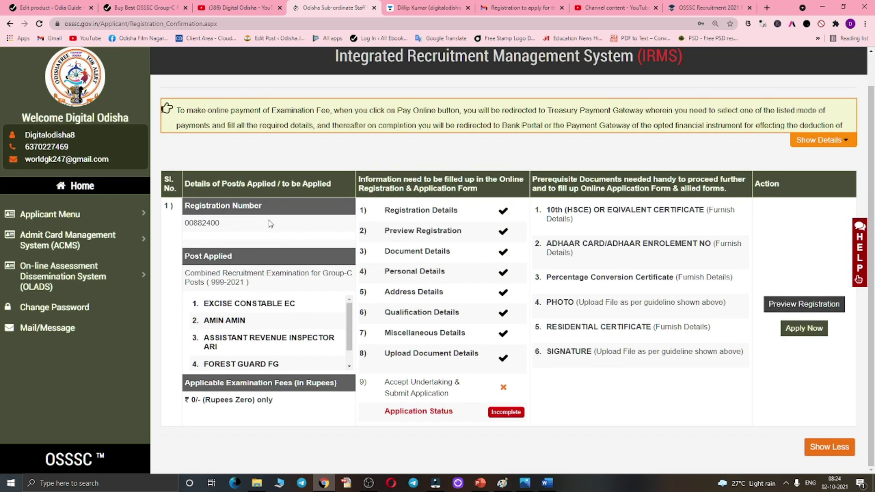
scroll(282, 220, up, 1)
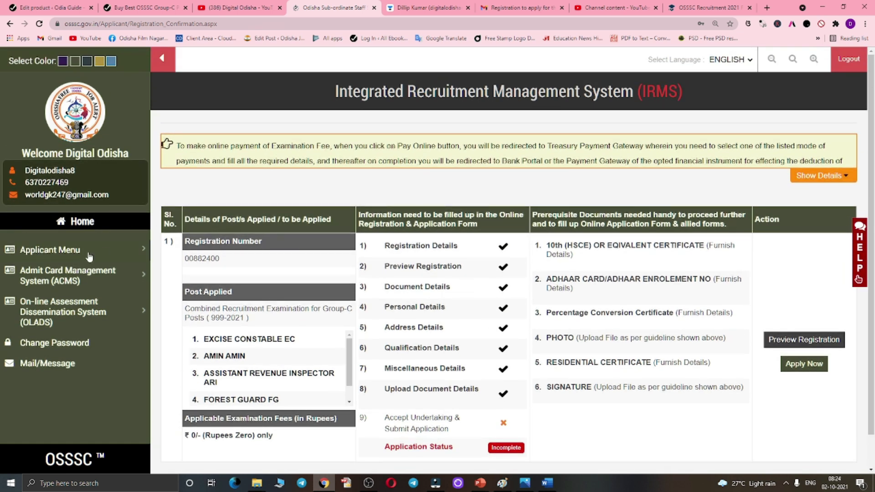
double_click(83, 257)
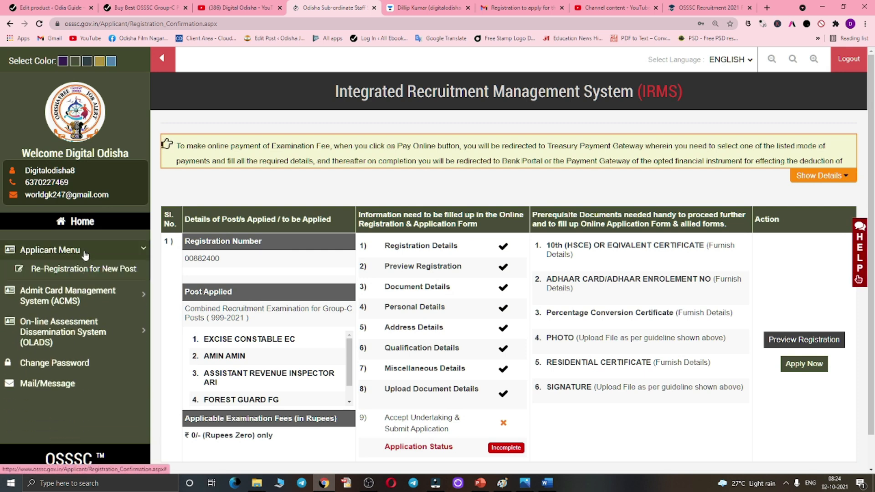
click(91, 254)
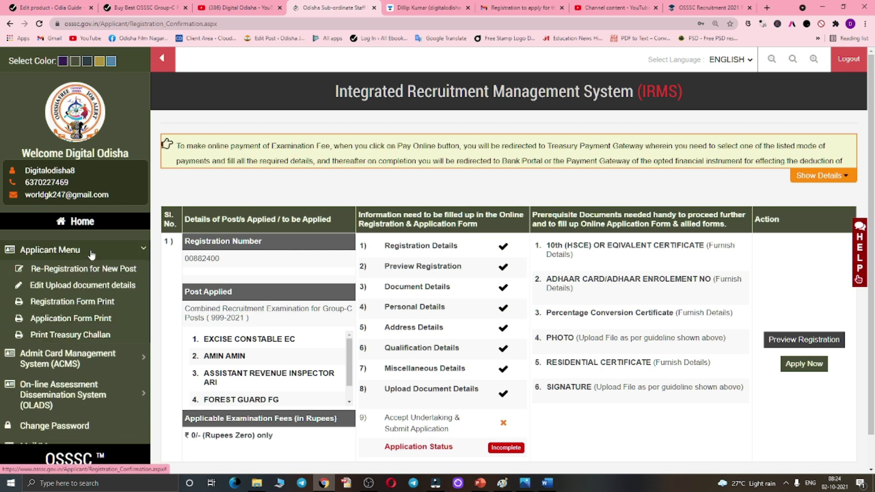
click(67, 273)
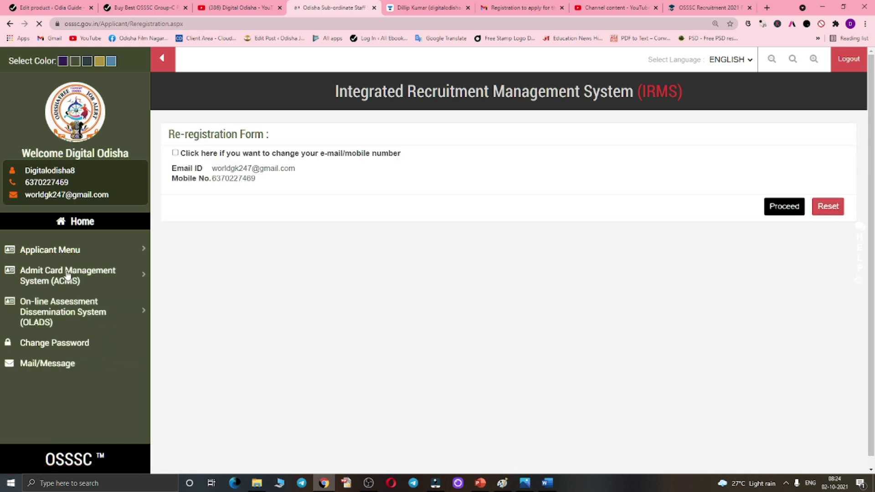
- Proceed to the full re-registration form, leave the advertised post unselected, and enter the captcha
click(797, 210)
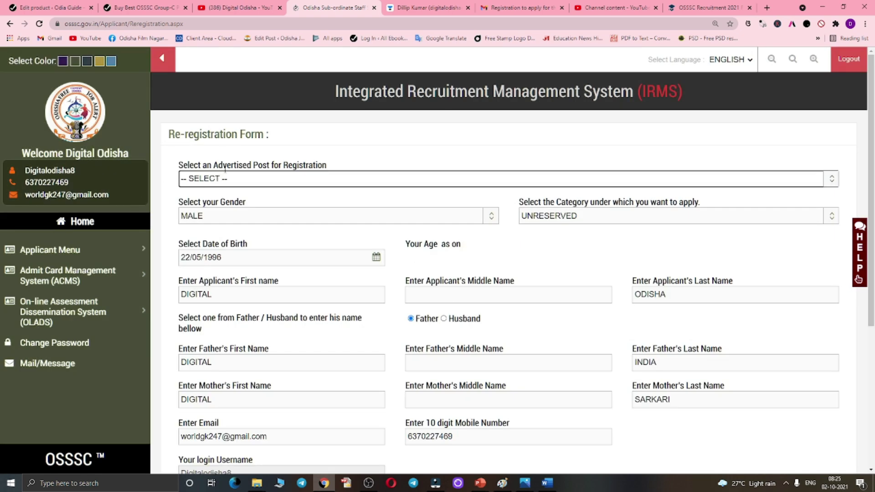
click(214, 182)
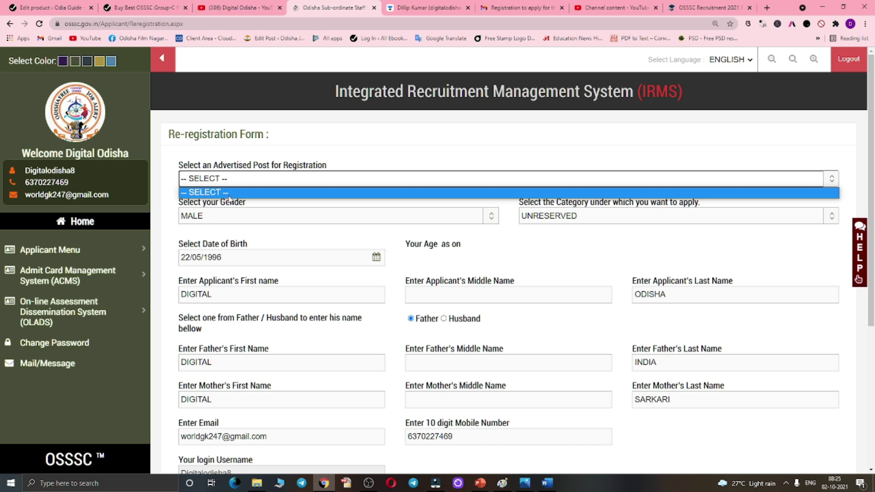
click(279, 155)
scroll(276, 173, down, 5)
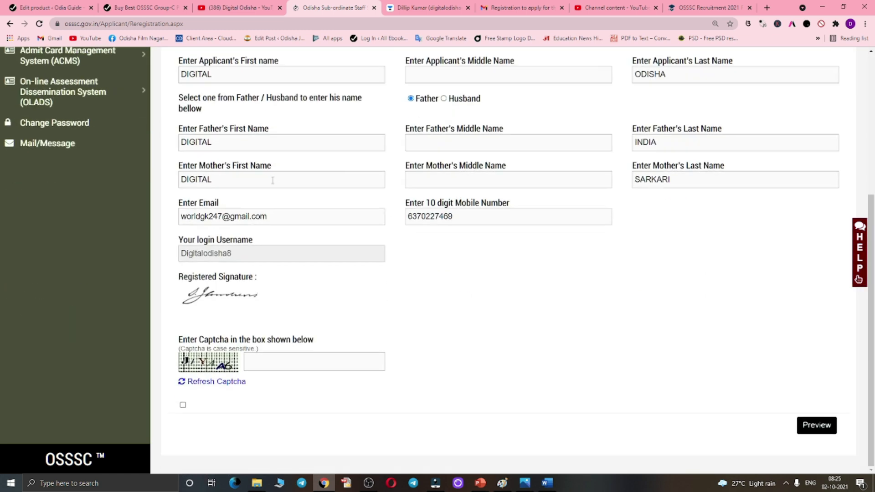
click(274, 360)
text(JIYAA)
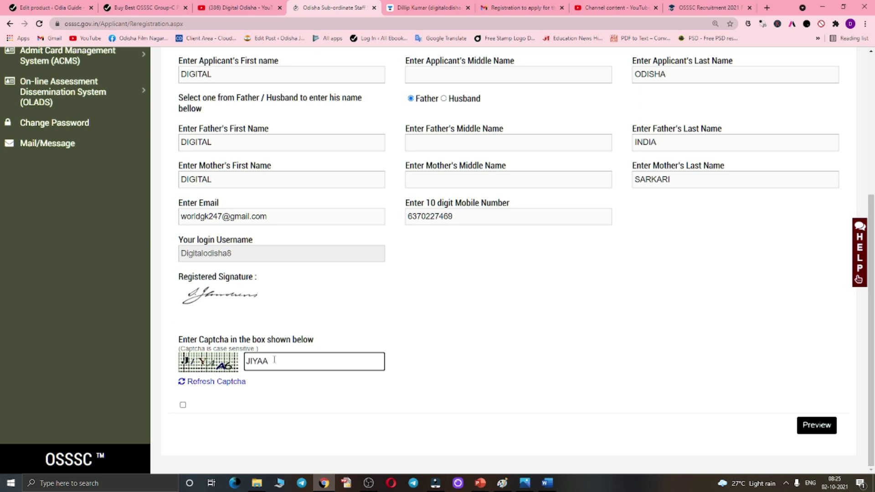
text(6)
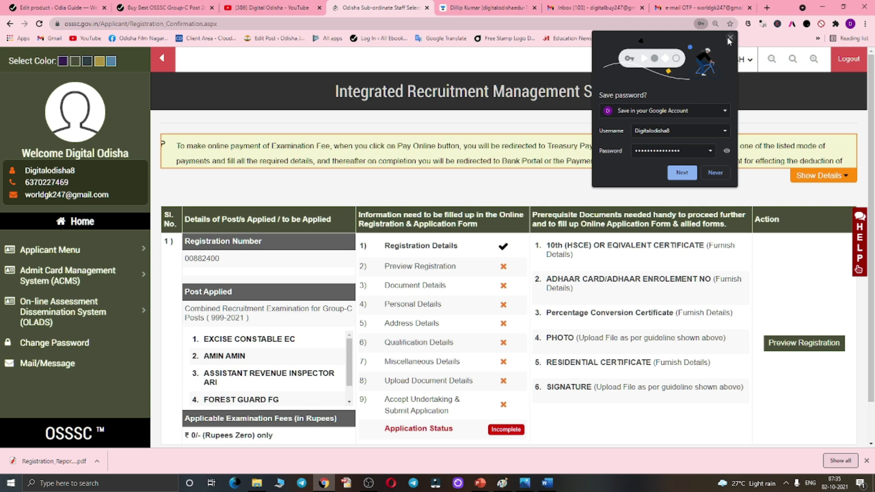
- Open the registration preview from the dashboard
click(730, 40)
scroll(502, 273, down, 1)
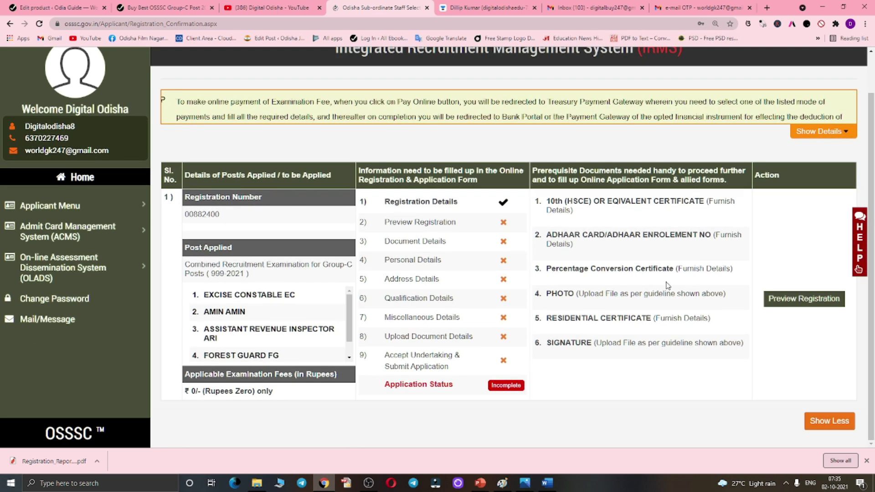
click(816, 299)
click(794, 302)
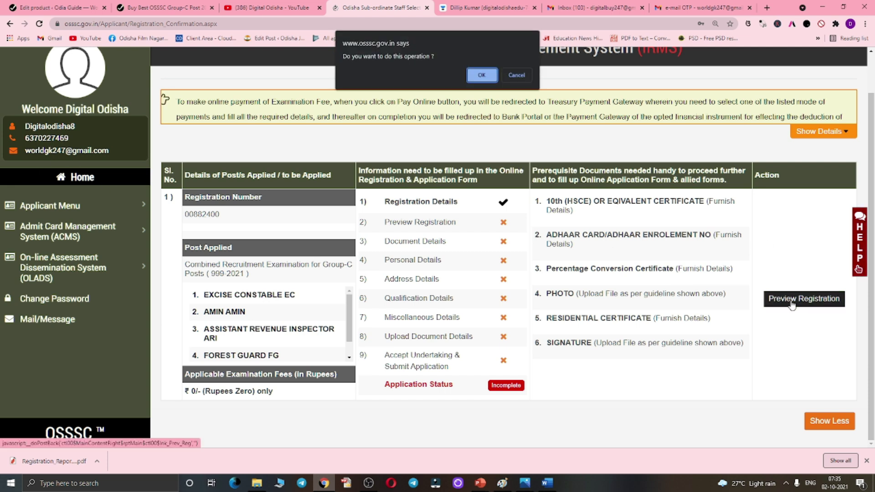
click(481, 75)
scroll(381, 202, down, 5)
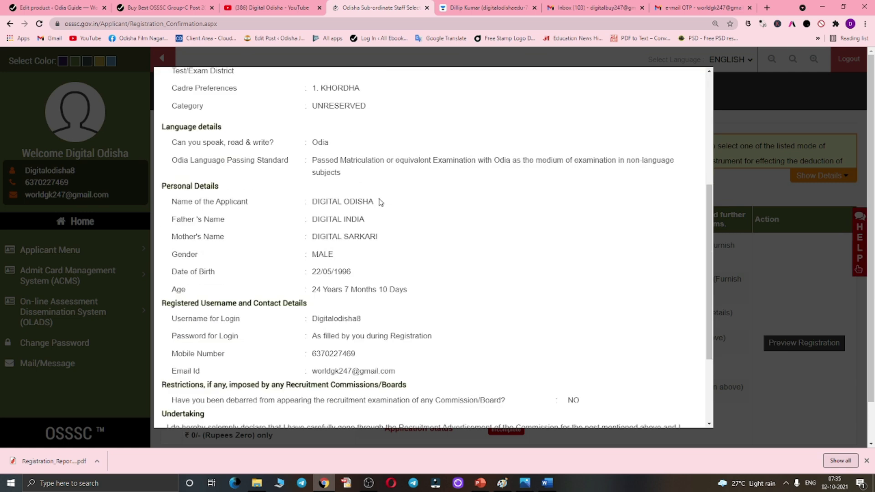
scroll(383, 203, down, 4)
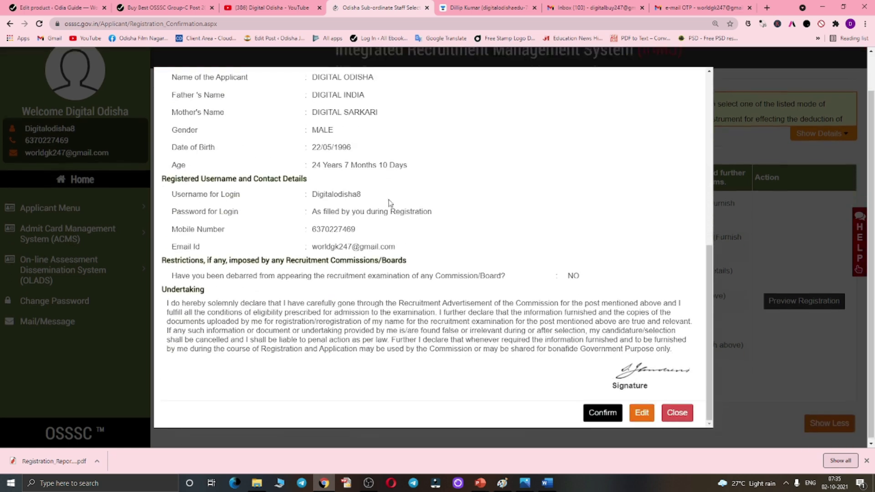
- Confirm the previewed registration and open the Provide Document Details form
click(602, 418)
click(483, 120)
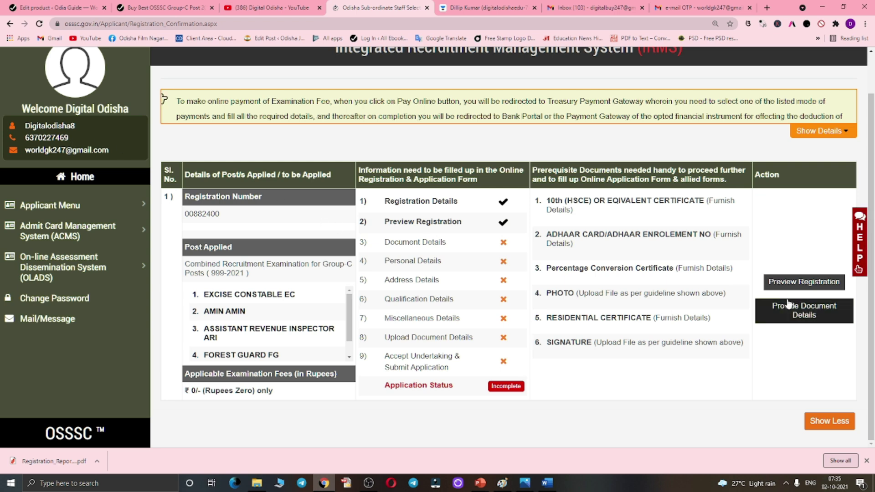
click(808, 309)
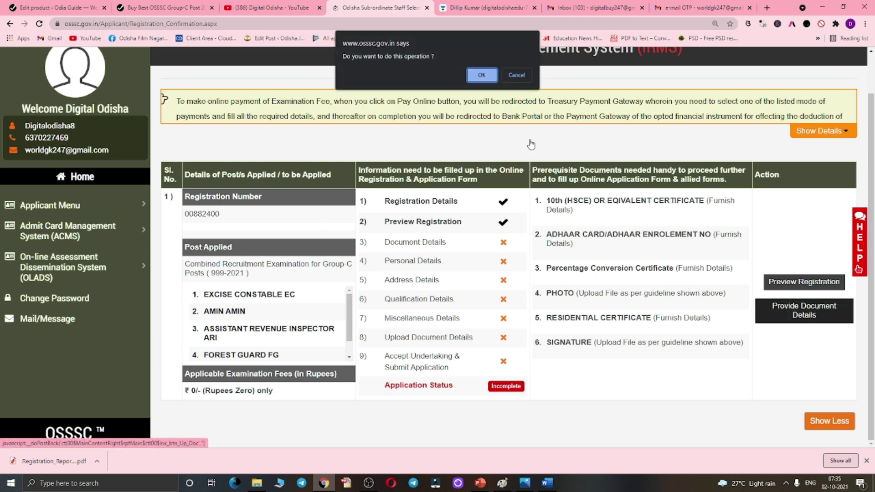
click(484, 76)
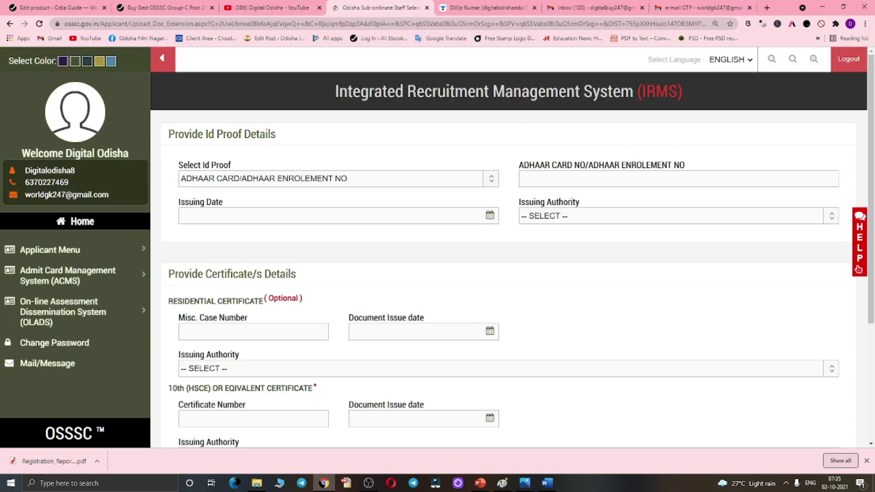
- Enter the Aadhaar number in the Id proof section
click(564, 181)
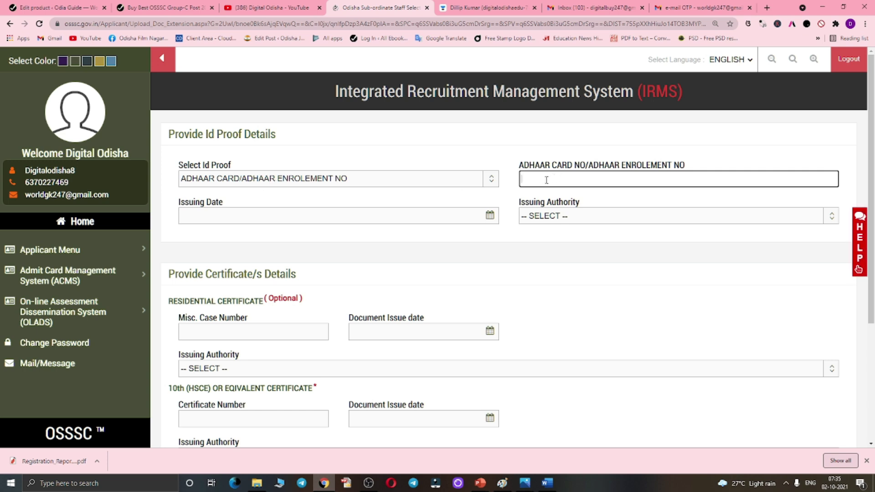
drag(586, 182, 502, 178)
- Set the Aadhaar issuing date to 11/08/2016 and authority to Unique Identification Authority of India
click(242, 210)
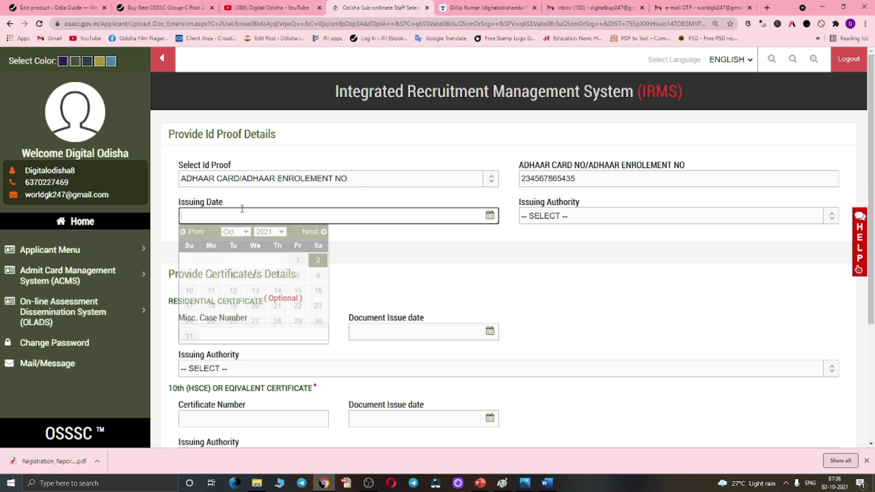
click(279, 232)
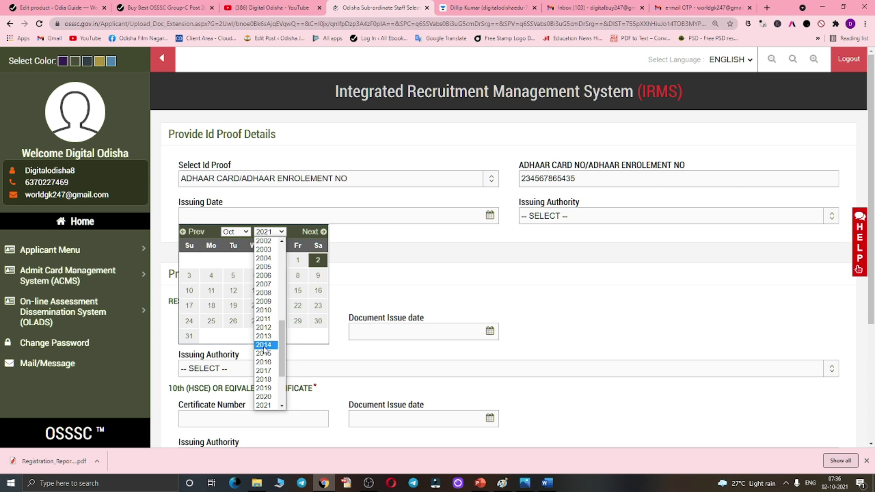
click(265, 362)
click(246, 233)
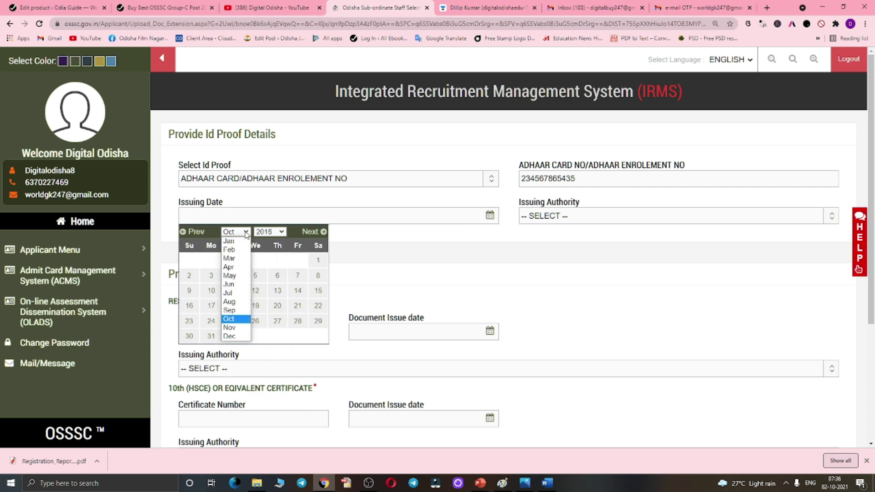
click(230, 302)
click(277, 276)
click(587, 218)
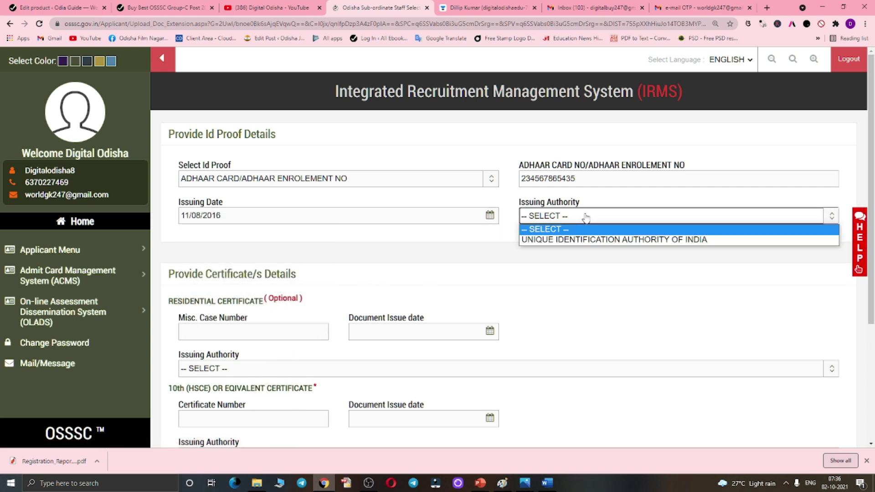
click(588, 242)
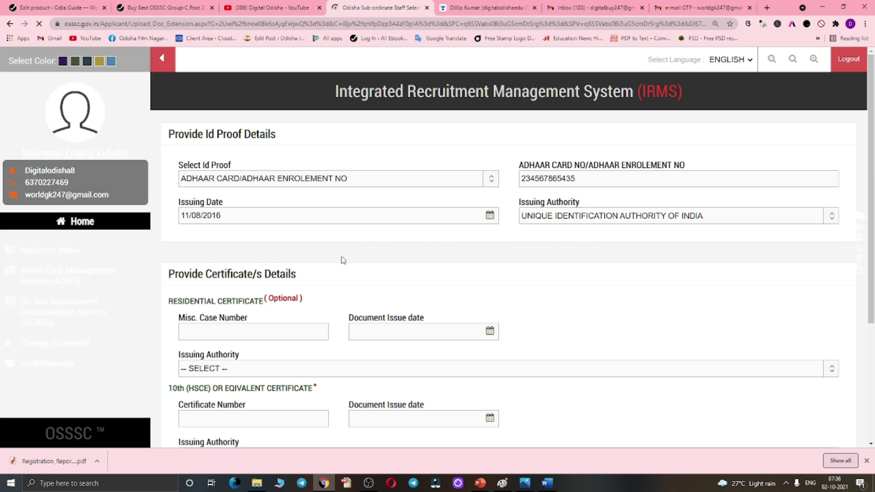
scroll(345, 229, down, 2)
click(236, 240)
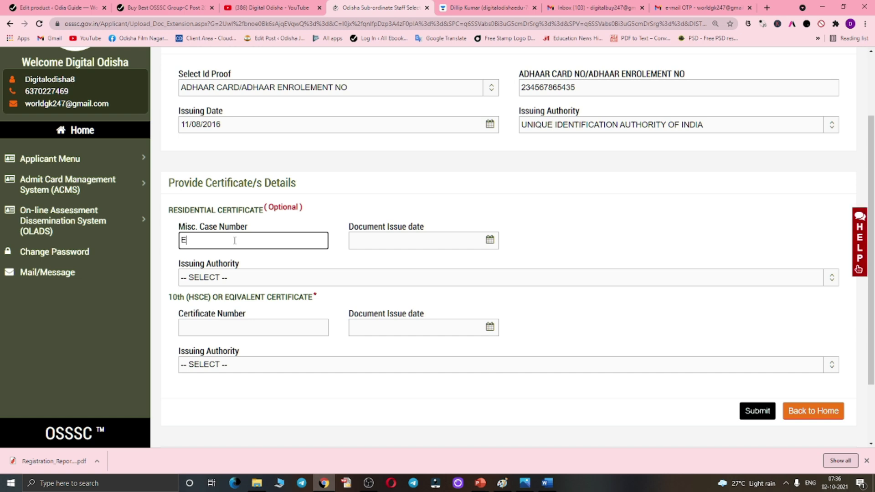
- Enter the residential certificate case number with issue date 09/08/2017
click(370, 233)
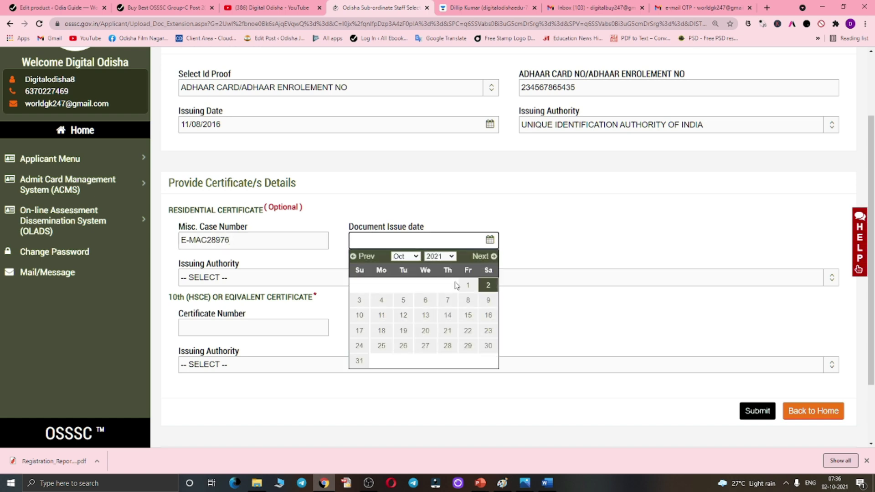
click(451, 256)
click(436, 397)
click(402, 256)
click(404, 326)
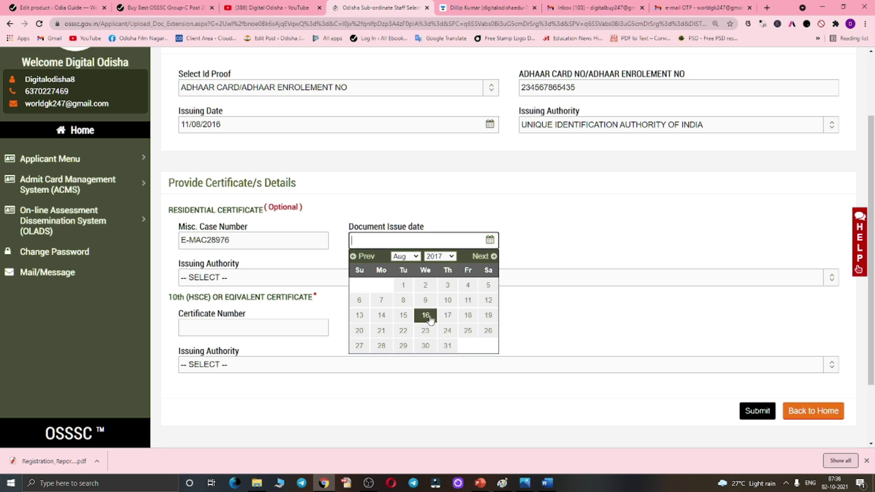
click(425, 301)
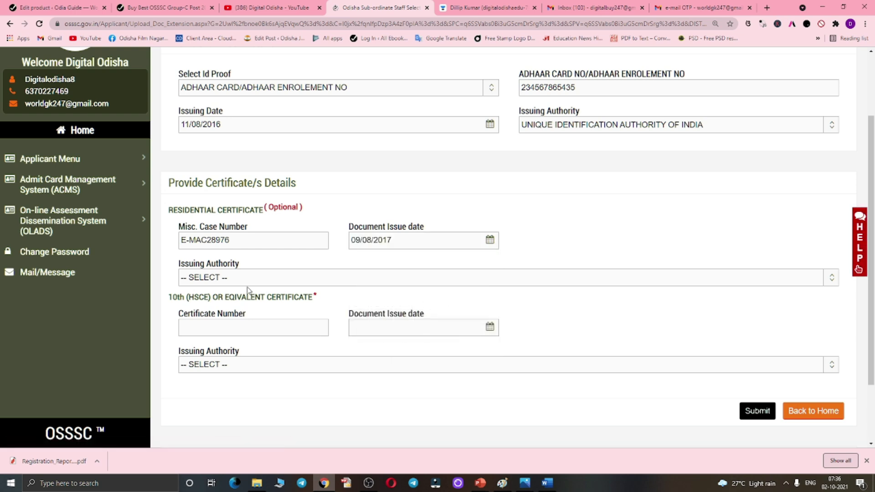
- Choose KHURDA TAHASIL as the residential certificate's issuing authority
click(246, 284)
scroll(254, 215, down, 7)
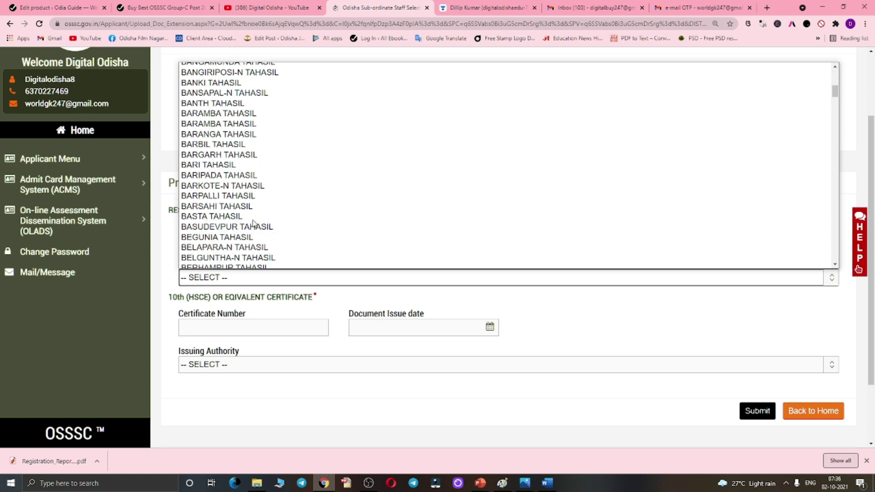
scroll(255, 208, down, 3)
scroll(253, 214, down, 12)
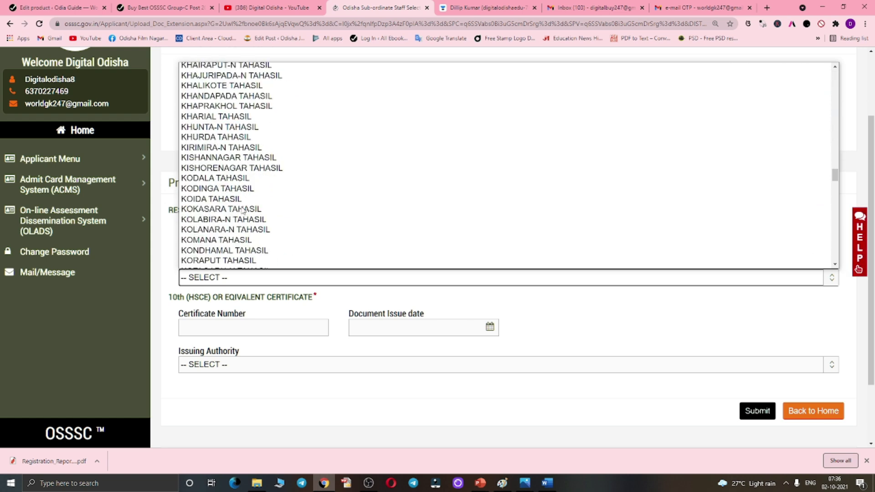
scroll(245, 196, down, 4)
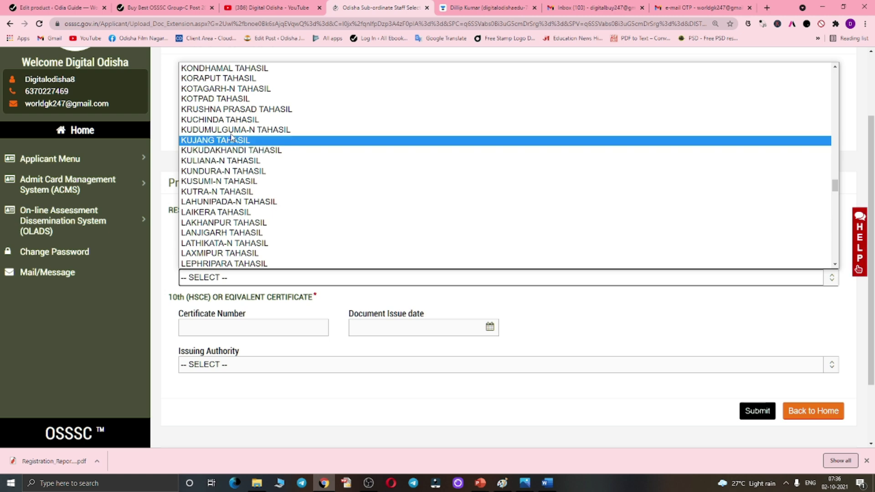
scroll(231, 146, up, 5)
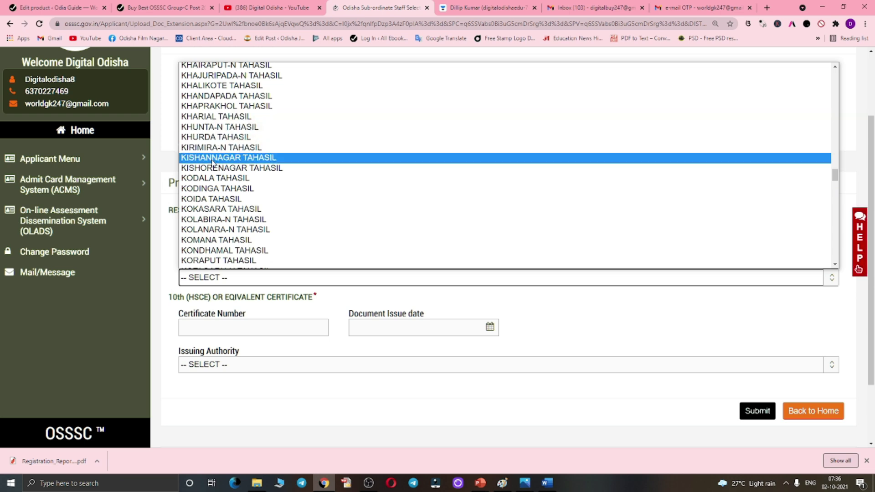
click(207, 138)
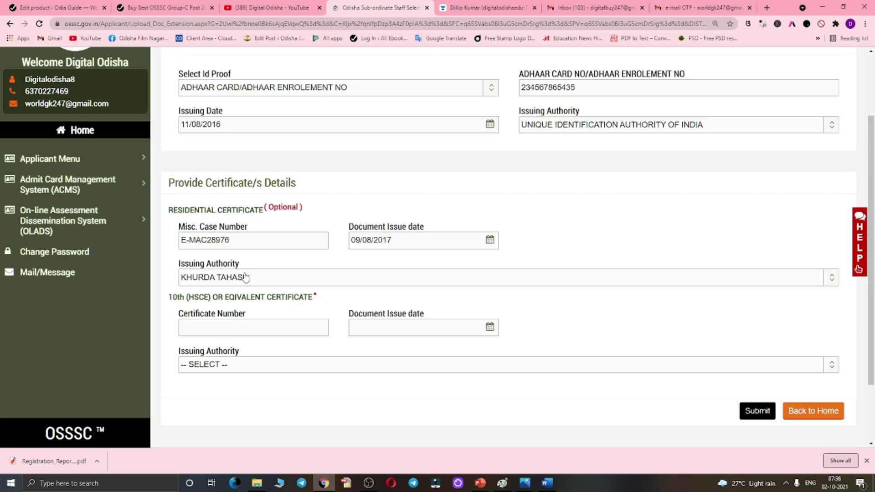
- Enter the 10th certificate number, dated 06/06/2012, issued by Board Of Secondary Education, Odisha
scroll(246, 277, down, 1)
click(216, 281)
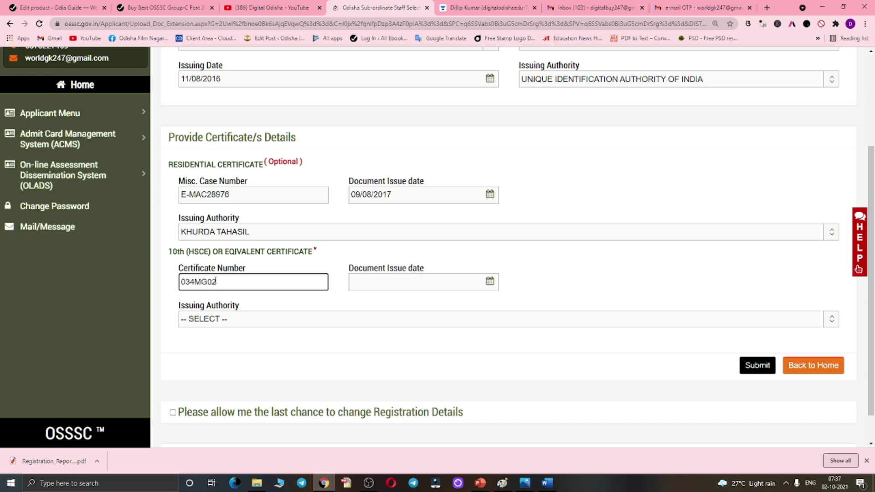
text(ERT)
click(421, 294)
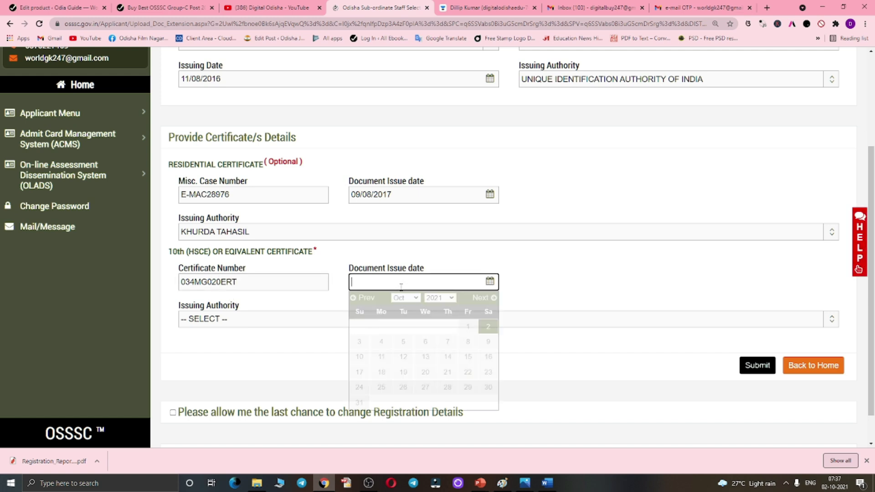
click(453, 298)
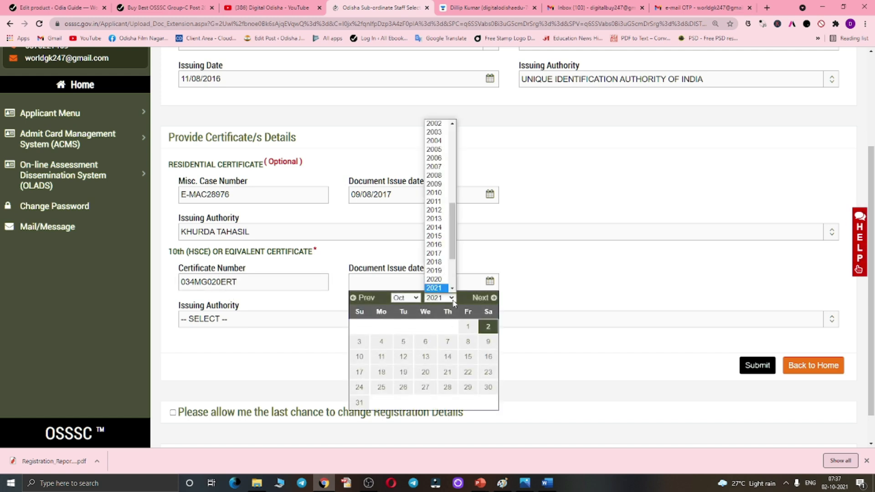
click(439, 212)
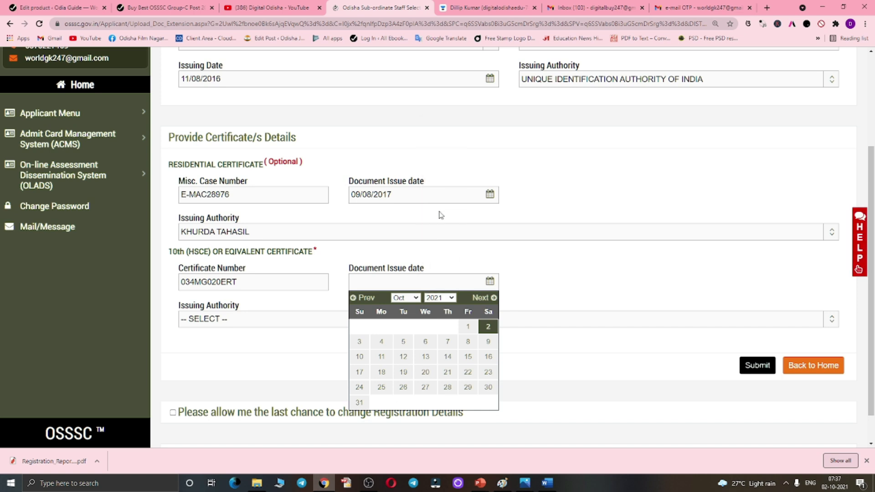
click(405, 298)
click(400, 350)
click(425, 342)
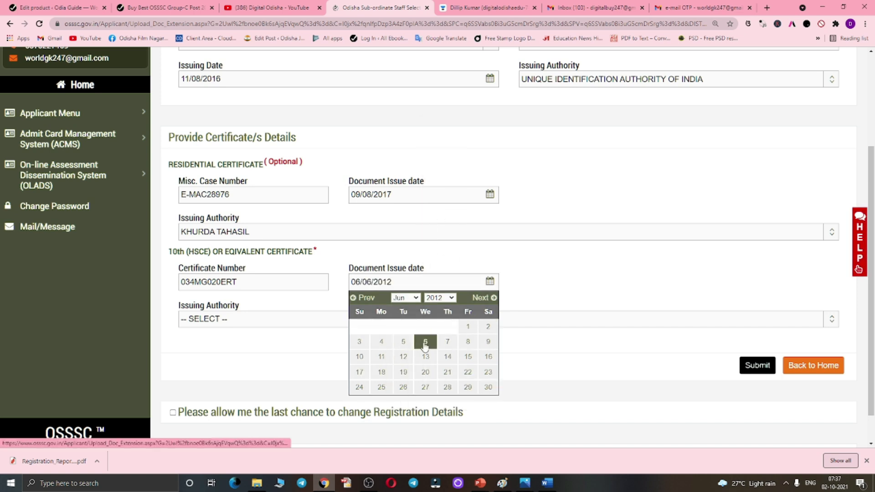
click(256, 324)
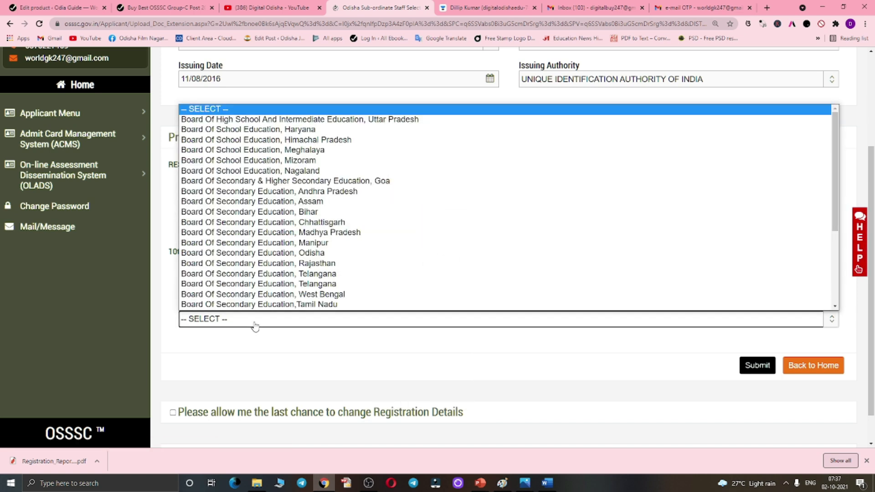
click(303, 254)
- Tick both registration-correction declarations and submit the certificate details
scroll(574, 347, down, 1)
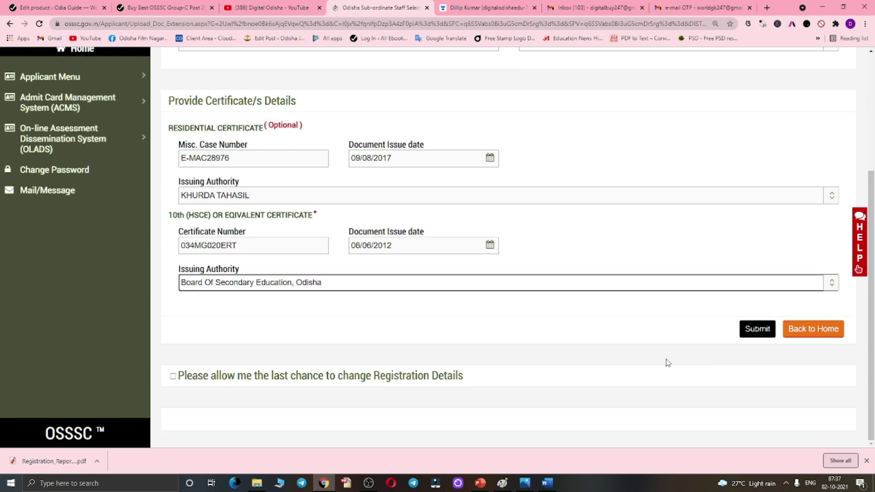
scroll(455, 345, down, 4)
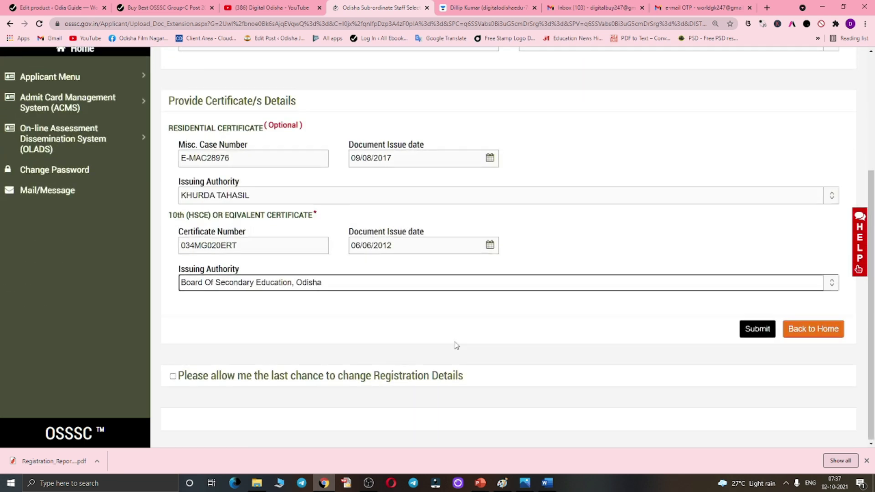
click(172, 377)
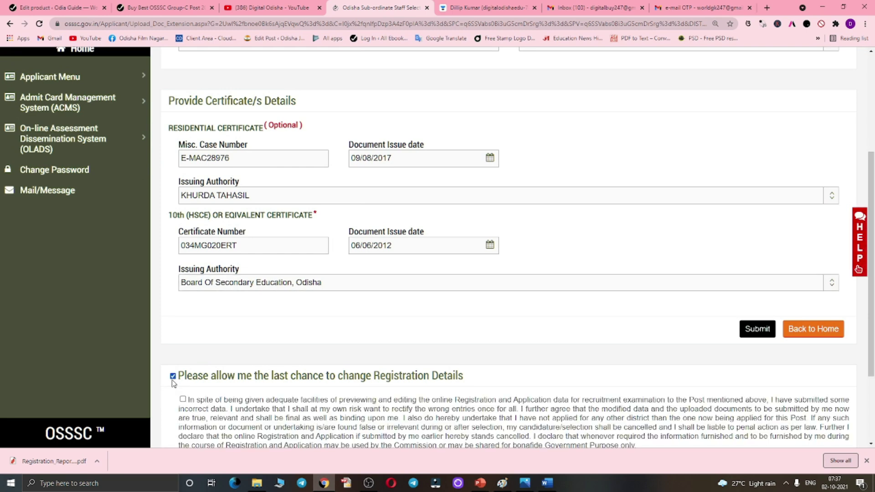
scroll(187, 401, down, 2)
click(183, 286)
scroll(748, 291, up, 4)
click(760, 399)
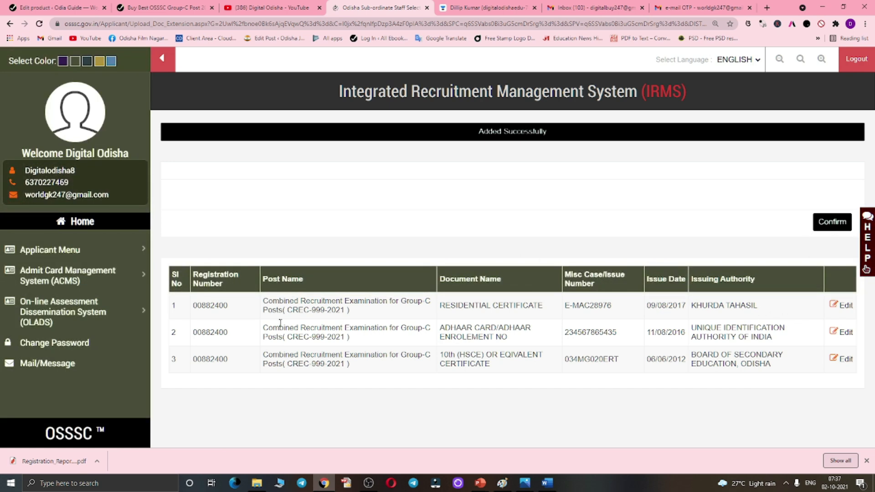
- Confirm the document details as final, then agree to Apply Now for the chosen posts
click(833, 224)
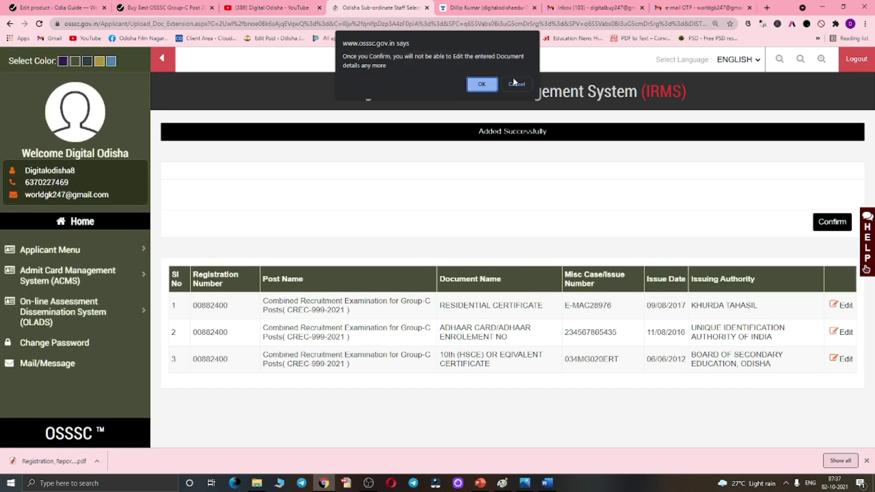
click(491, 85)
scroll(427, 220, down, 1)
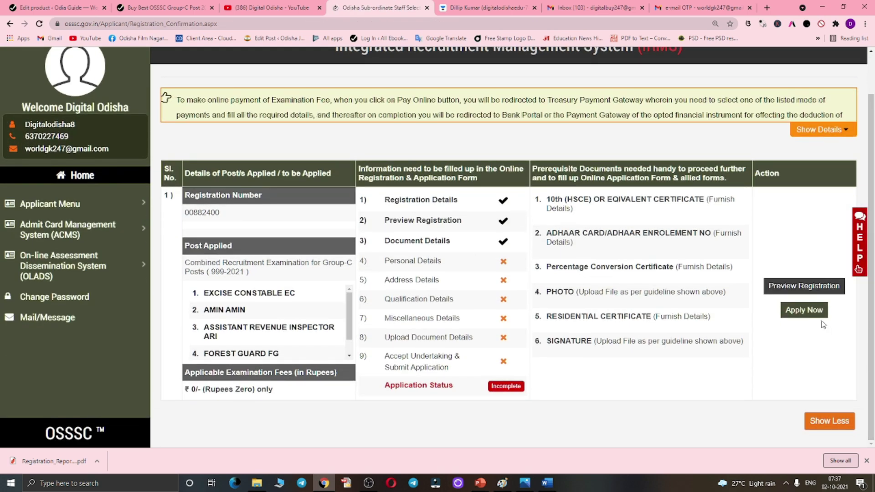
click(806, 313)
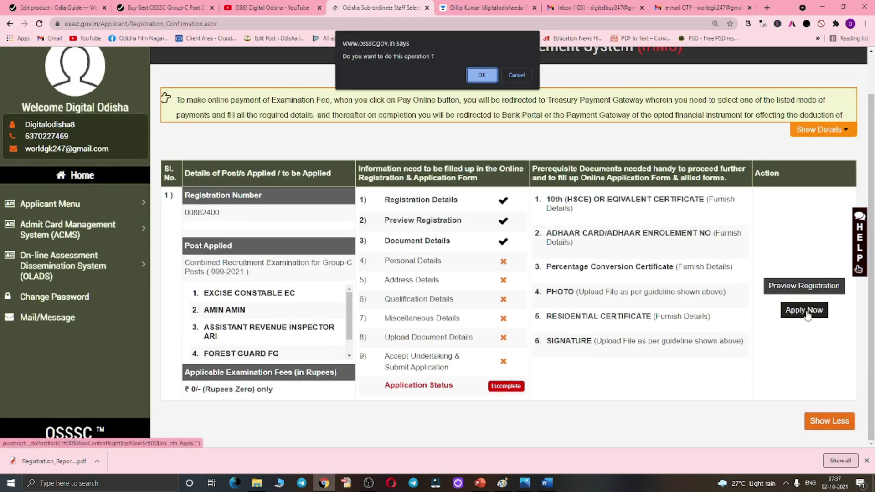
click(477, 81)
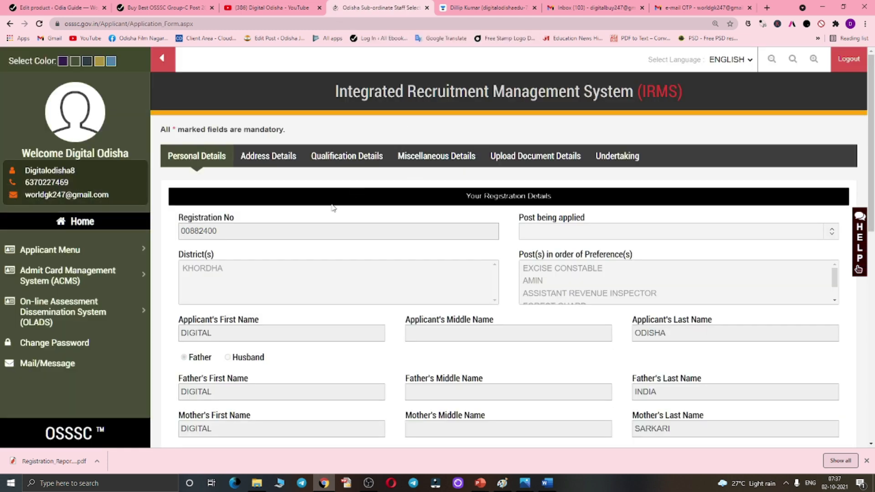
- Set marital status UNMARRIED, nationality INDIAN and religion HINDUISM
scroll(525, 210, down, 10)
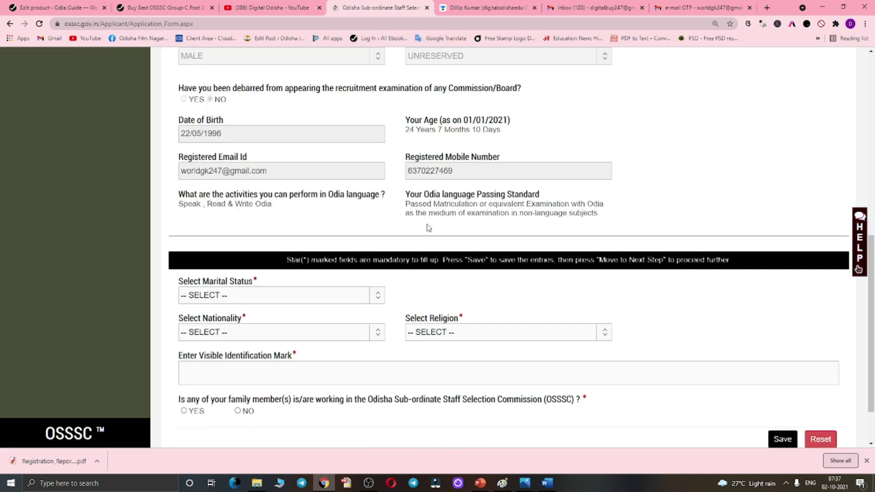
scroll(429, 228, down, 2)
click(224, 230)
click(209, 266)
click(242, 268)
click(211, 293)
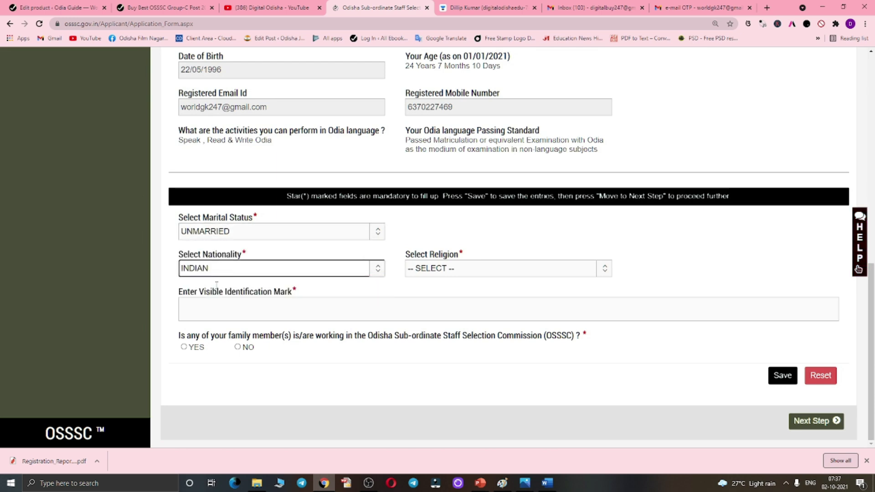
click(426, 268)
click(431, 281)
click(437, 272)
click(426, 294)
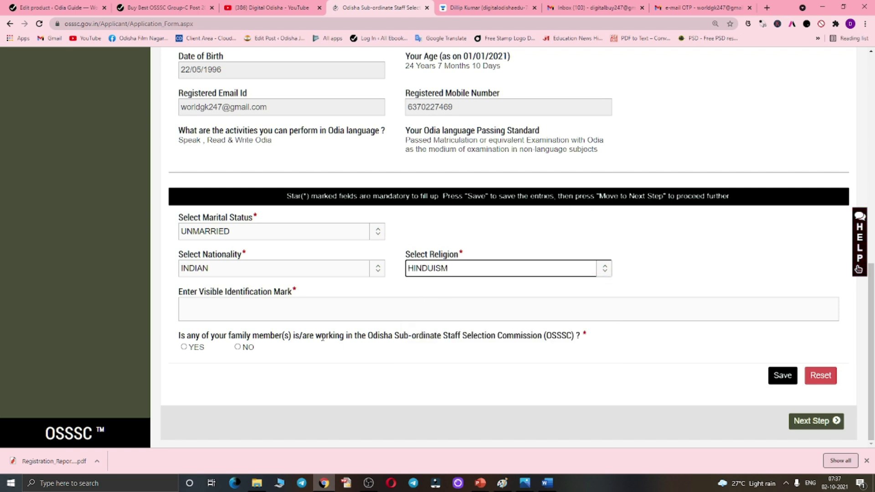
- Enter identification mark 'Black spot on my face', answer NO for family at OSSSC, save, continue
click(236, 317)
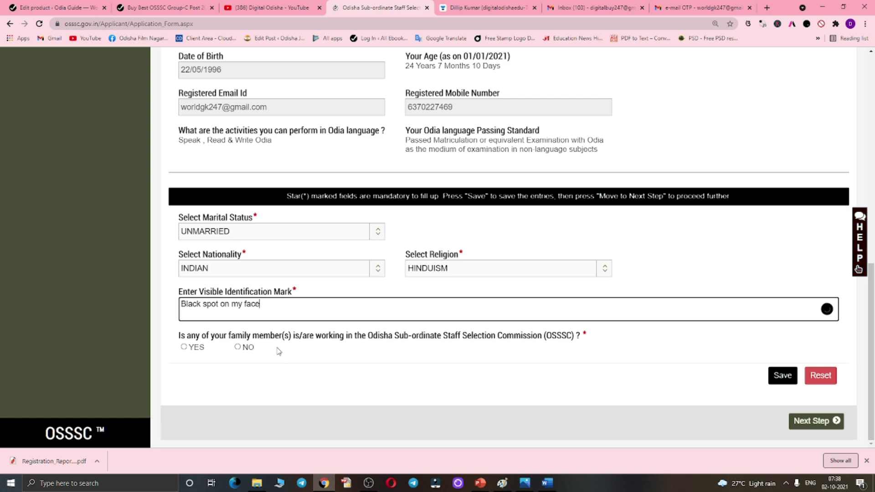
click(240, 349)
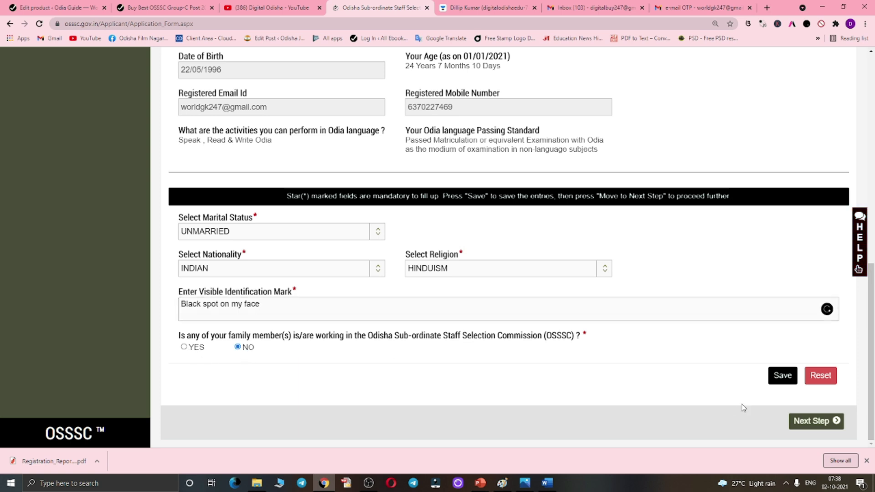
click(784, 377)
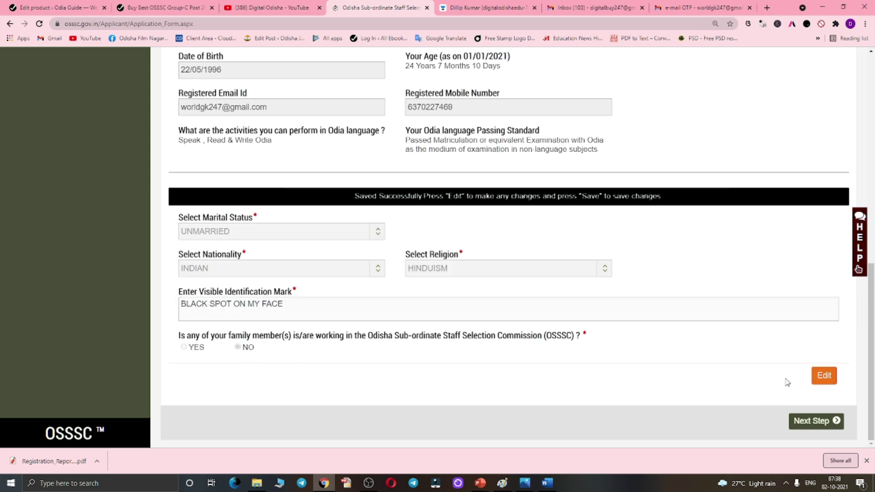
click(811, 421)
scroll(382, 291, up, 5)
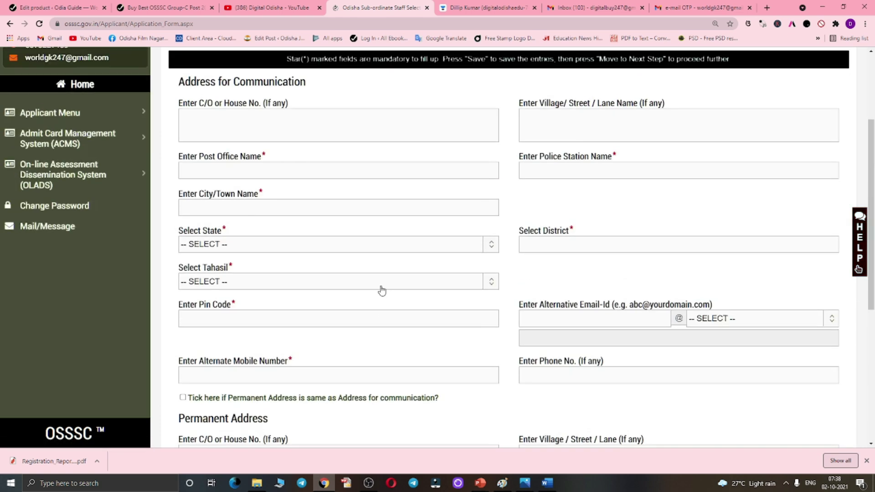
- Autofill the communication address fields
scroll(382, 291, up, 3)
click(200, 257)
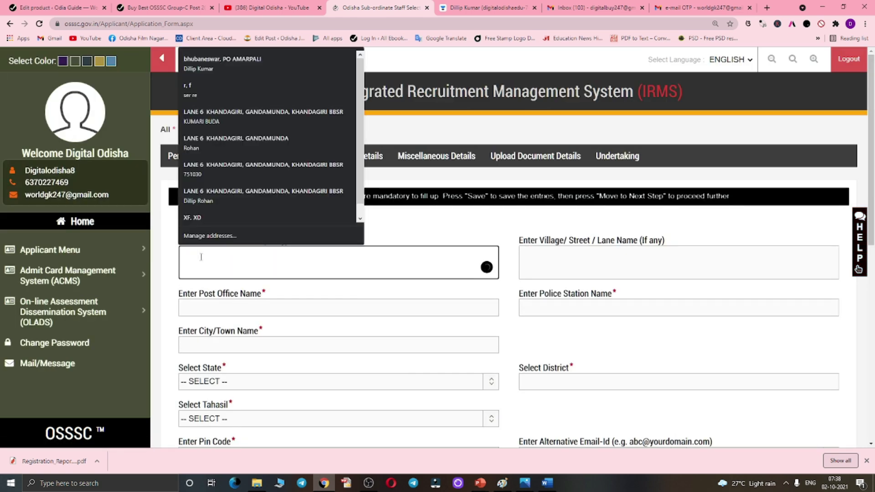
click(160, 228)
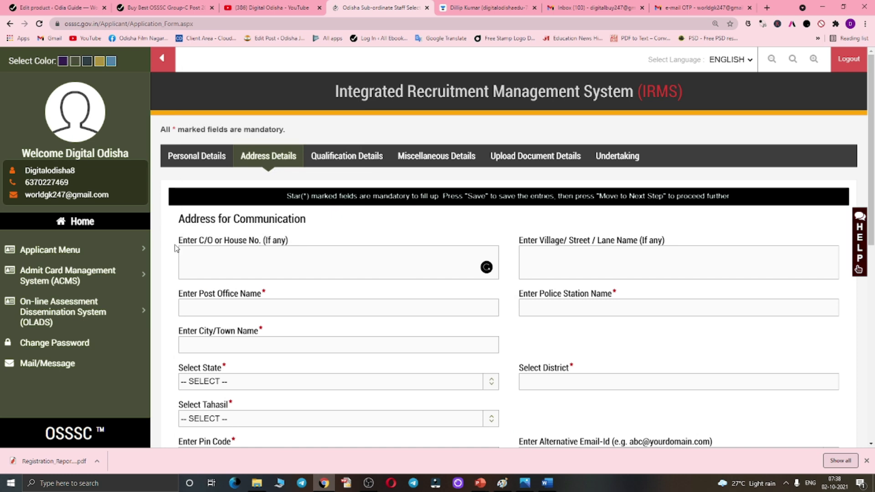
scroll(180, 249, down, 1)
scroll(226, 256, down, 2)
scroll(279, 223, up, 2)
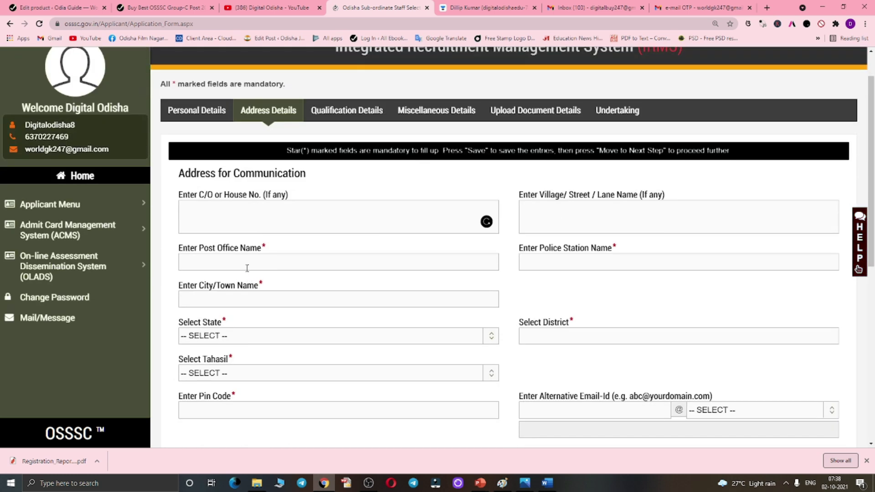
scroll(216, 291, down, 1)
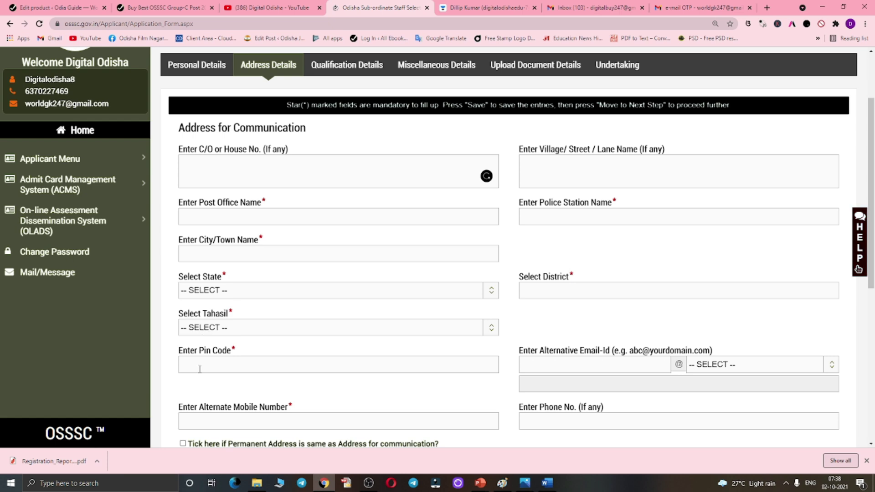
scroll(200, 365, down, 5)
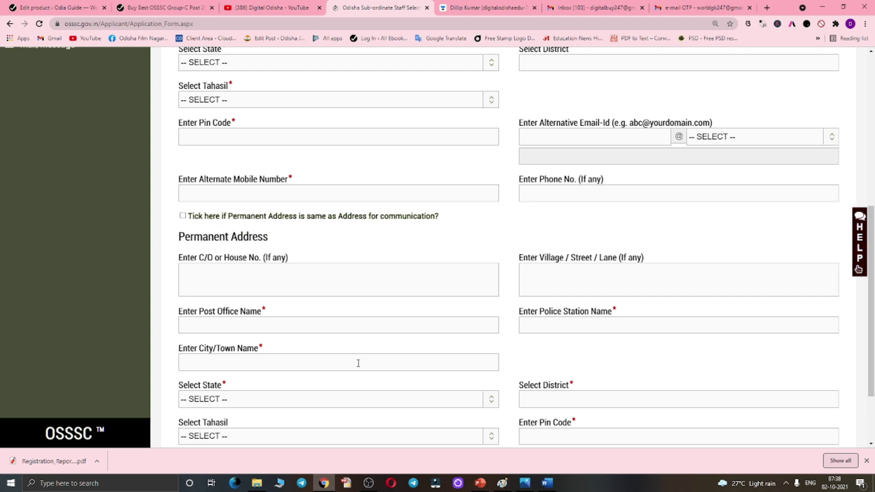
scroll(358, 363, down, 2)
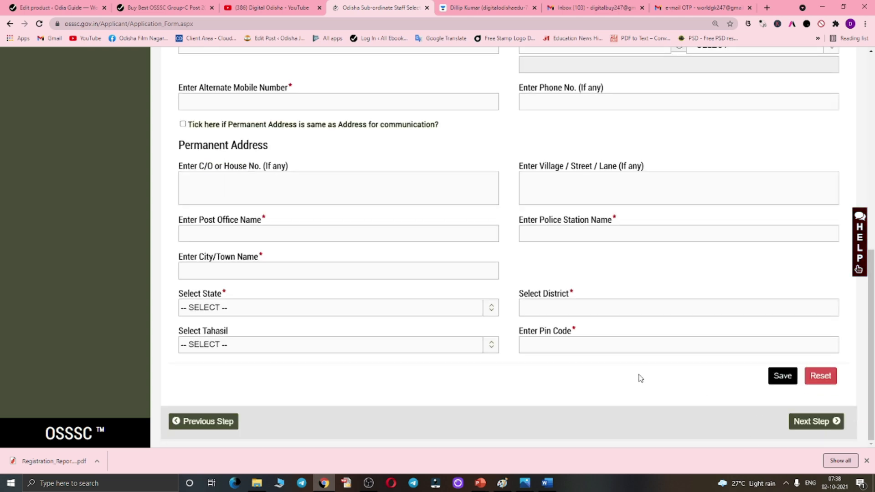
scroll(524, 364, up, 4)
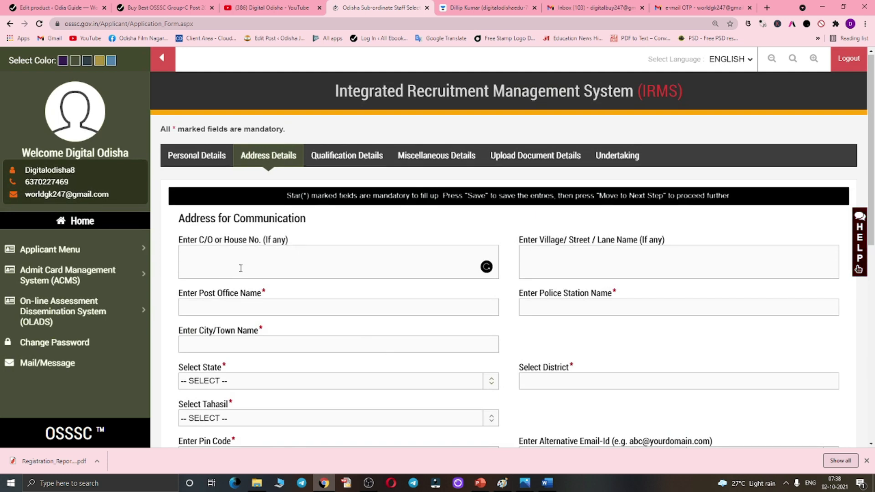
click(238, 268)
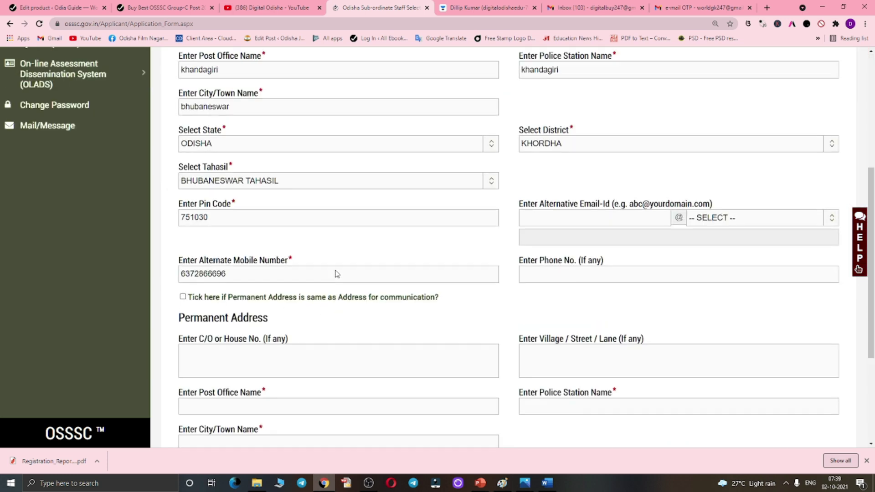
scroll(336, 273, up, 4)
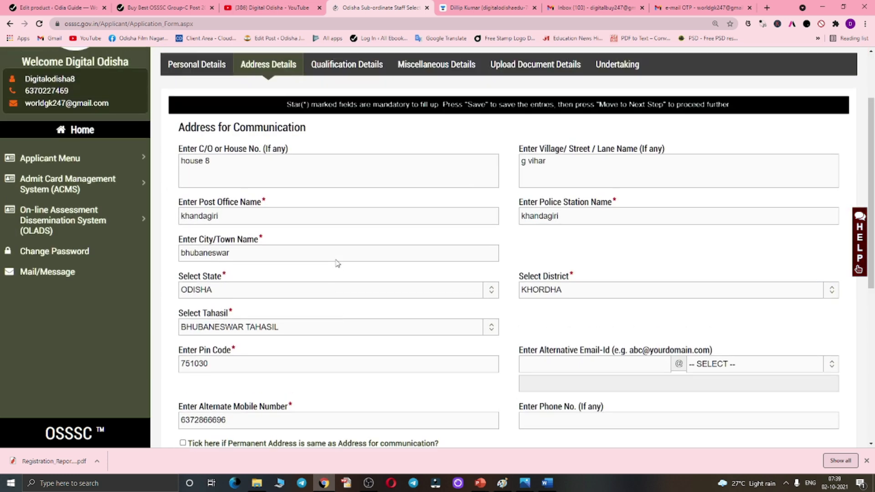
scroll(321, 245, down, 4)
scroll(321, 245, down, 2)
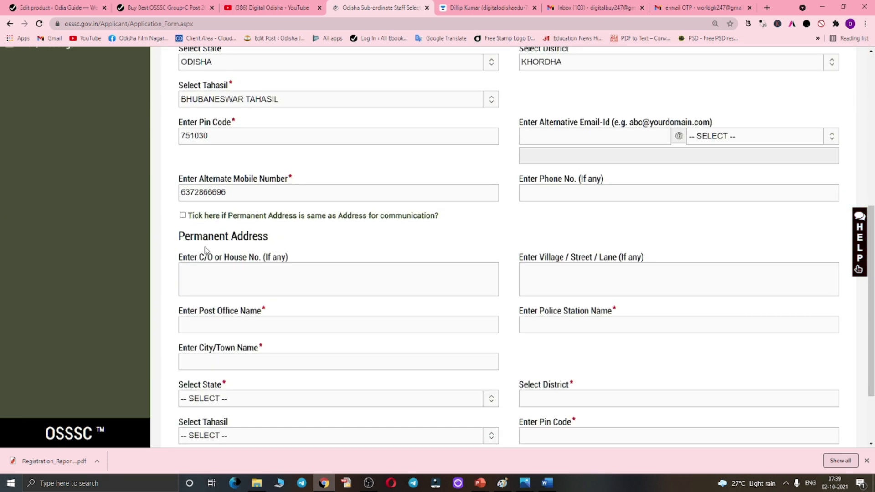
- Set the permanent address same as communication, save the address details, and continue
click(183, 216)
scroll(401, 299, down, 3)
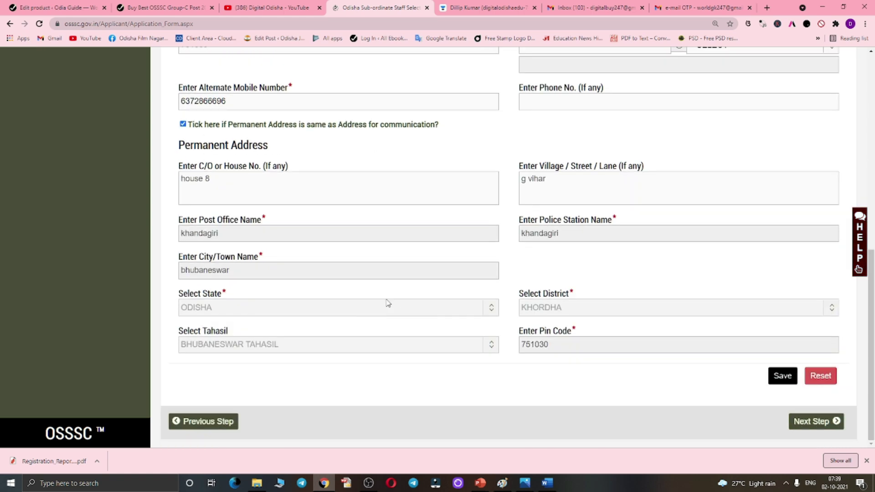
scroll(381, 219, up, 10)
scroll(378, 269, down, 5)
scroll(378, 269, down, 4)
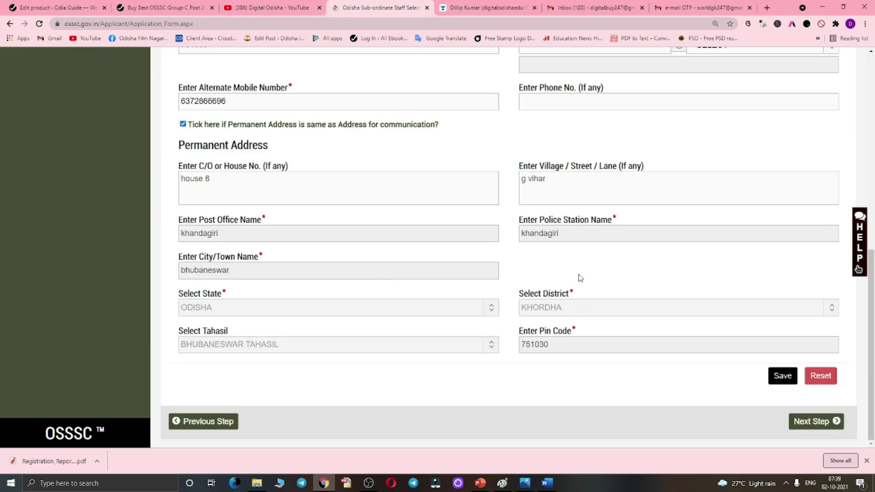
click(792, 382)
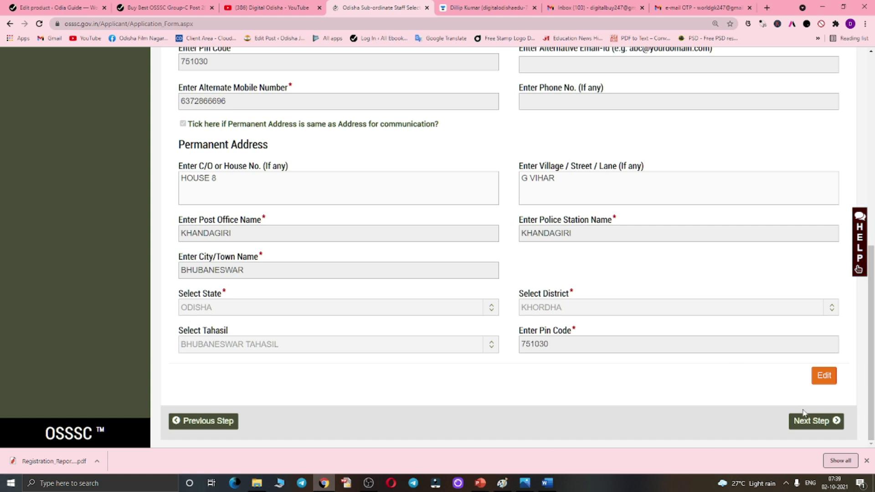
click(811, 421)
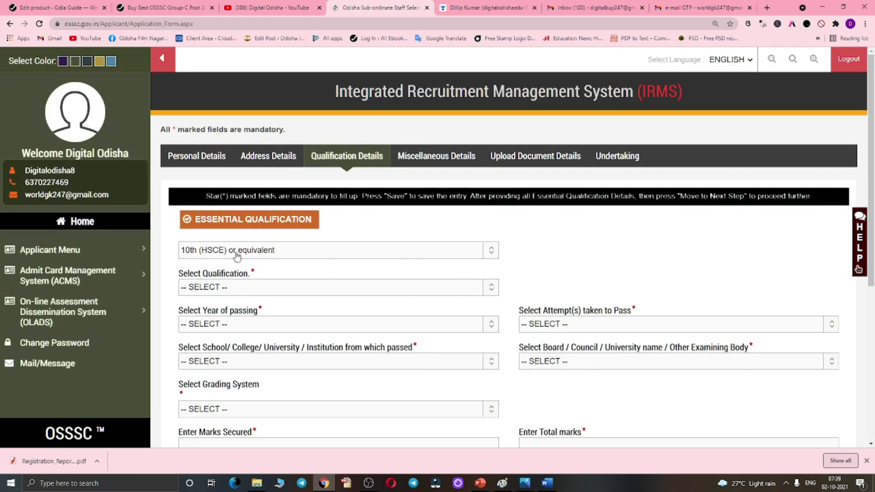
- Set the qualification to 10th (HSCE): 2012, 1ST ATTEMPT, institution OTHER, Board Of Secondary Education, Odisha
scroll(233, 252, down, 2)
click(231, 196)
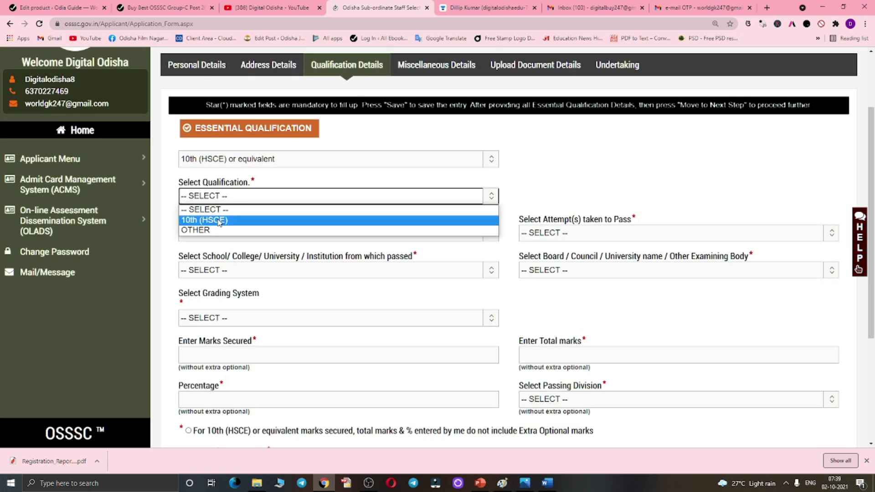
click(219, 222)
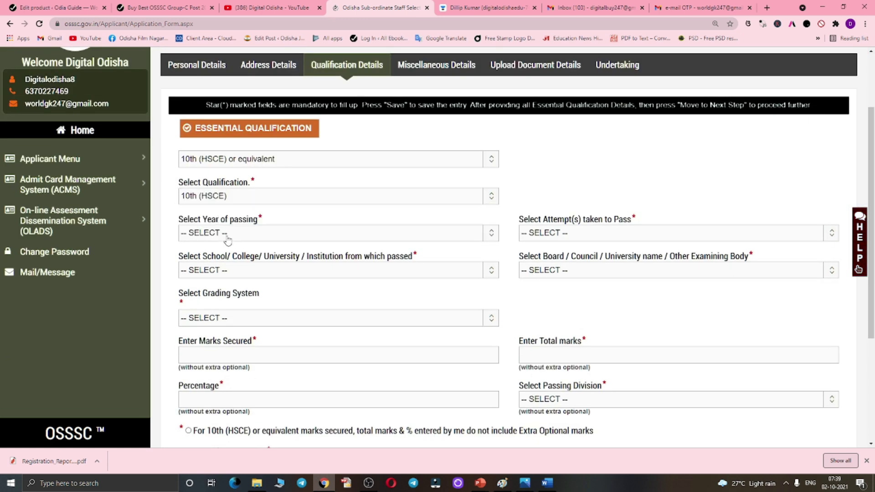
click(227, 234)
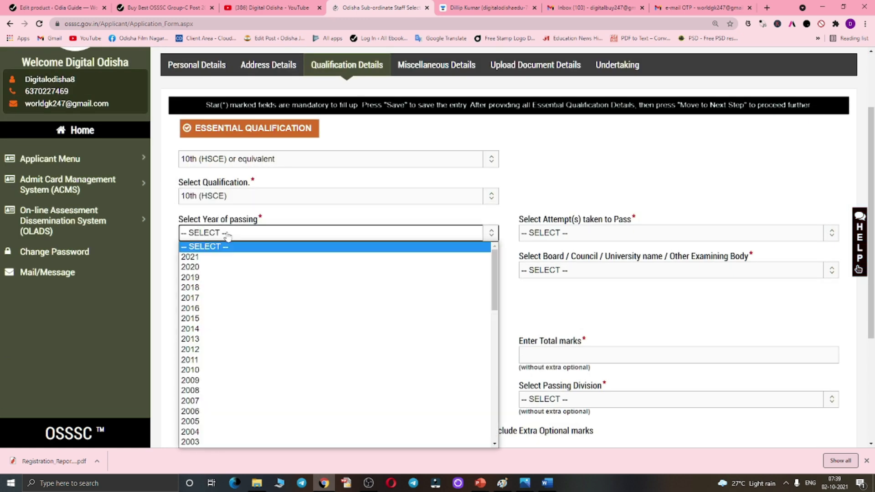
click(208, 355)
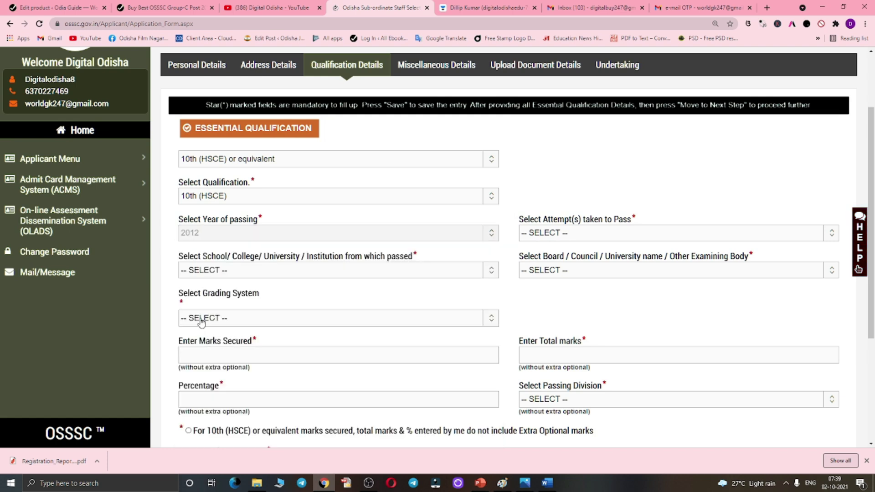
click(588, 234)
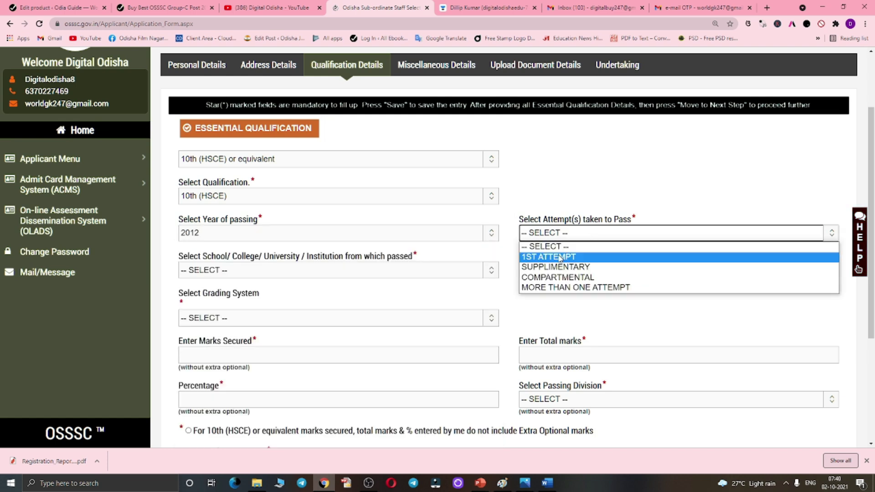
click(554, 258)
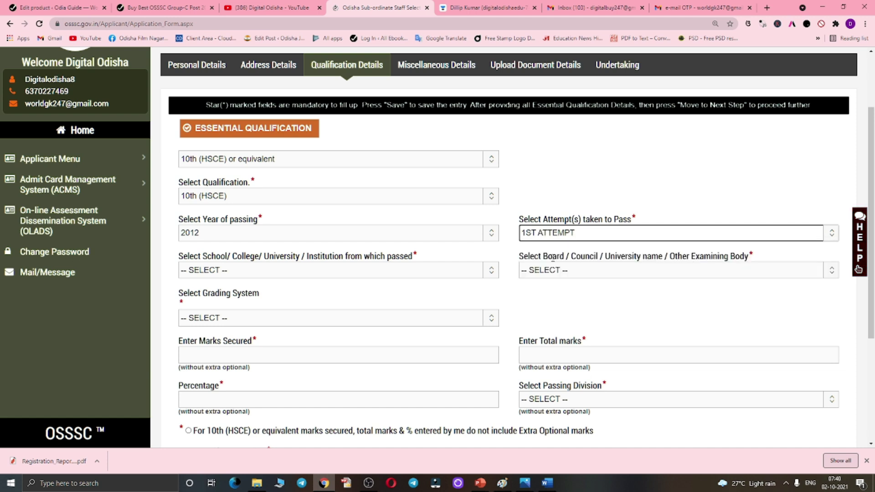
click(246, 270)
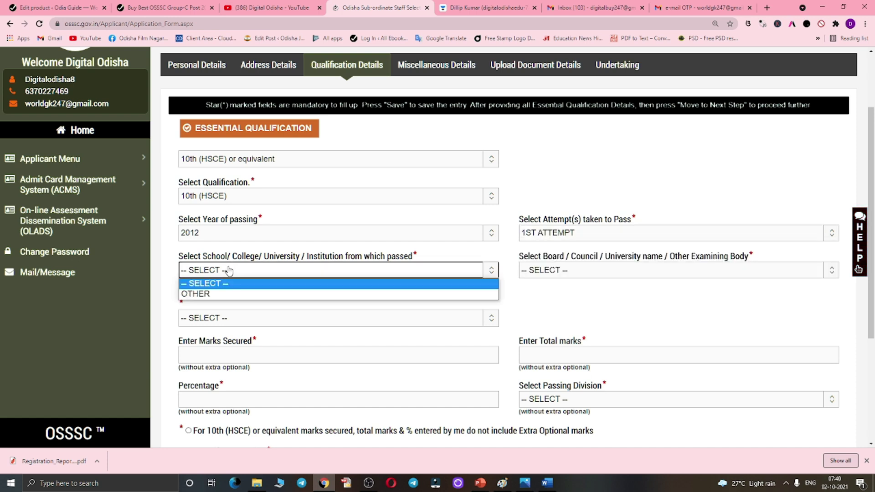
click(214, 294)
click(582, 272)
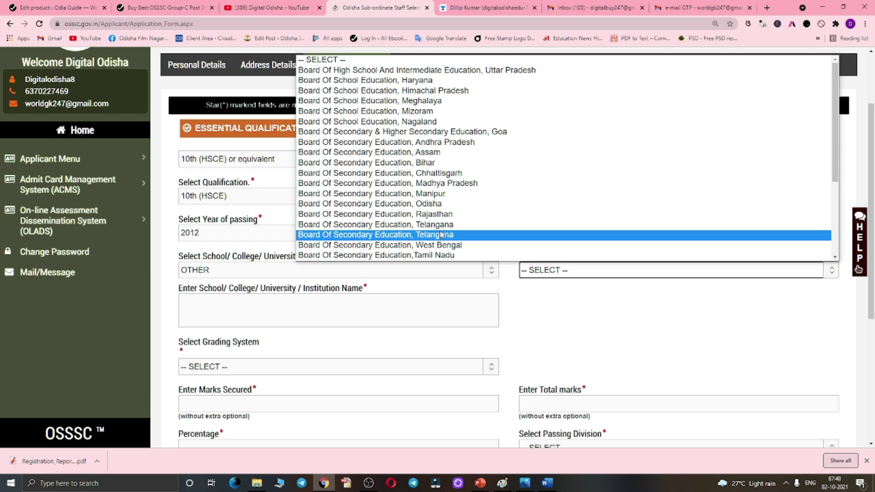
click(415, 204)
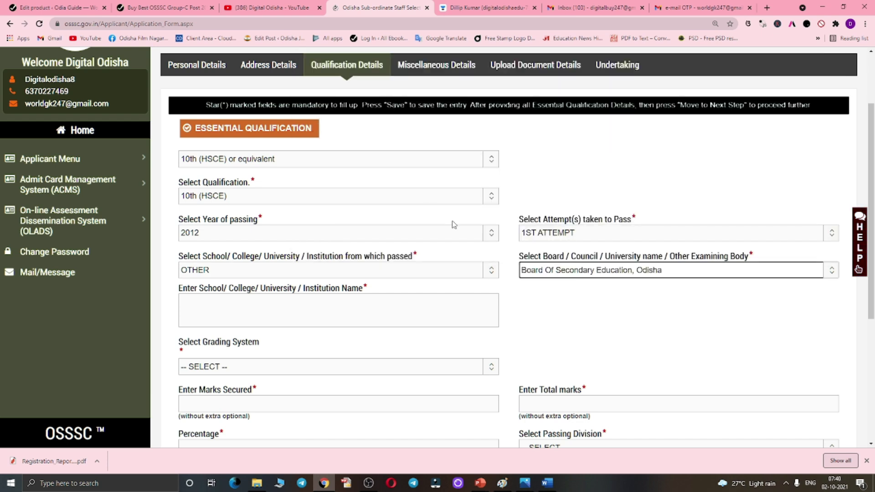
- Enter the vidyalaya's institution name and choose secured marks, total marks and percentage grading
click(309, 308)
text(odisha navi)
key(BackSpace)
text(odaya vi)
key(BackSpace)
key(BackSpace)
text(vidyalaa)
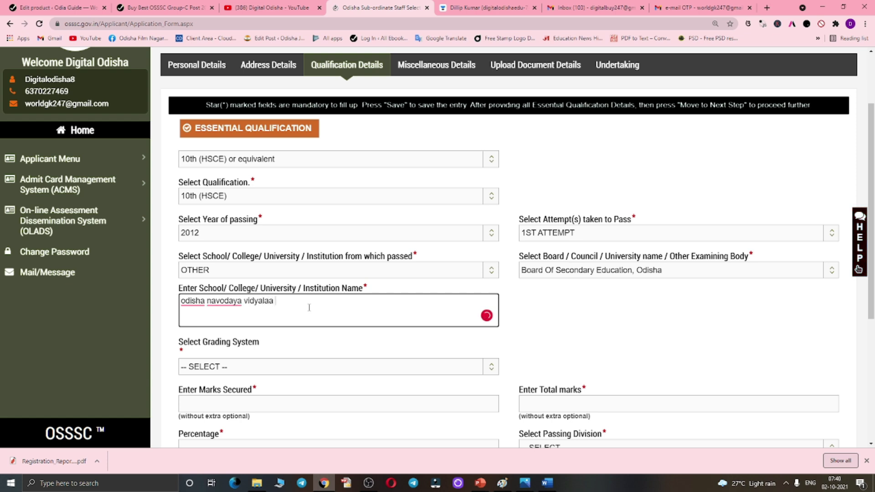
scroll(309, 307, down, 2)
click(216, 272)
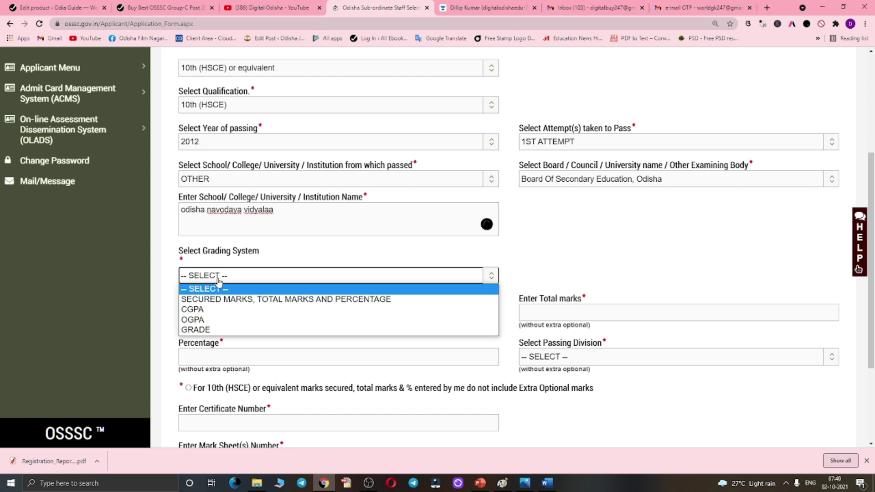
key(Escape)
key(Down)
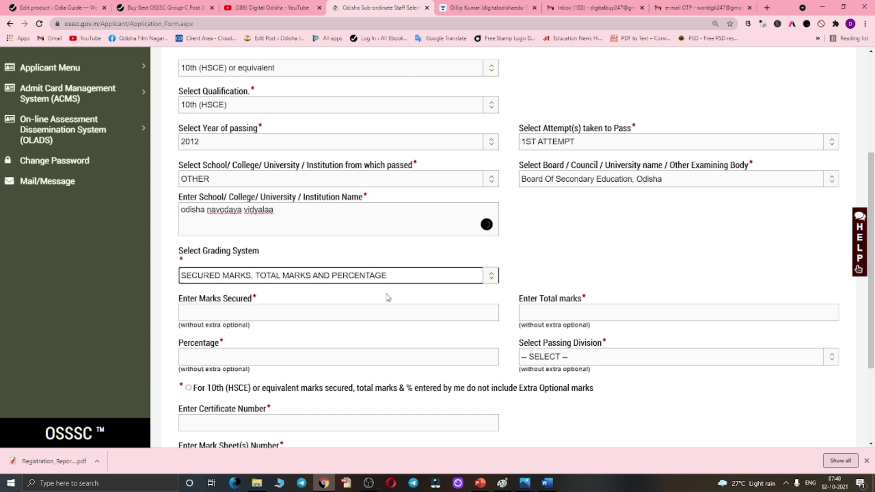
scroll(387, 297, down, 1)
- Enter 521 of 600 marks, choose First Division, and tick the no-optional-marks declaration
click(240, 266)
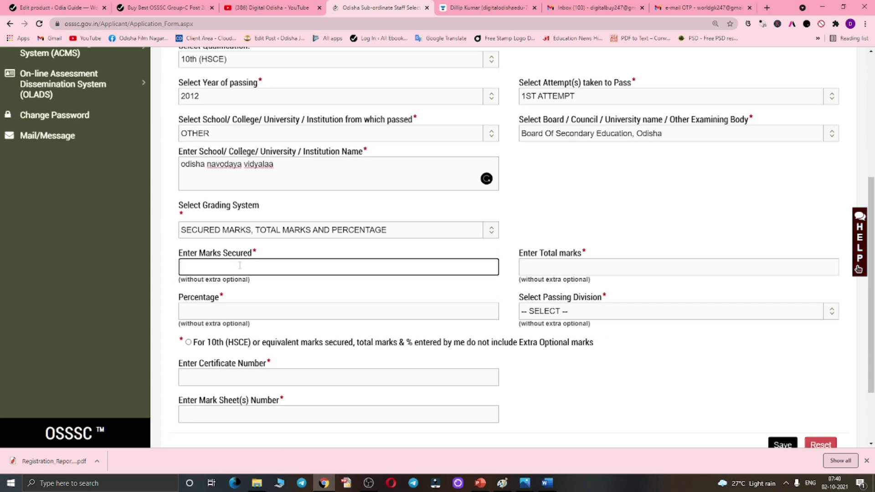
text(521)
click(545, 267)
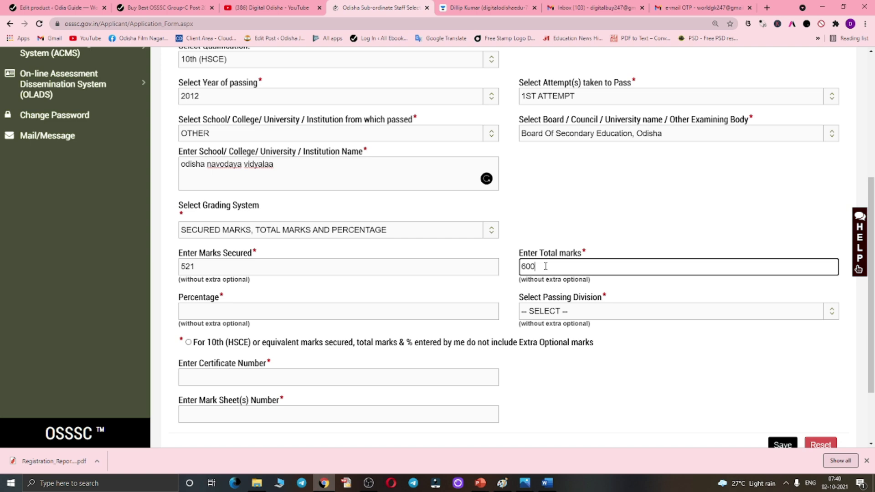
text(600)
click(274, 289)
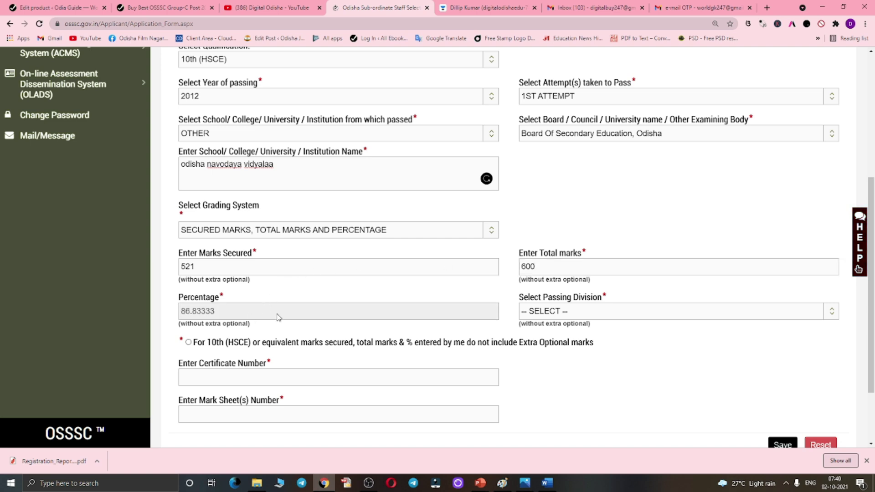
click(573, 315)
click(561, 335)
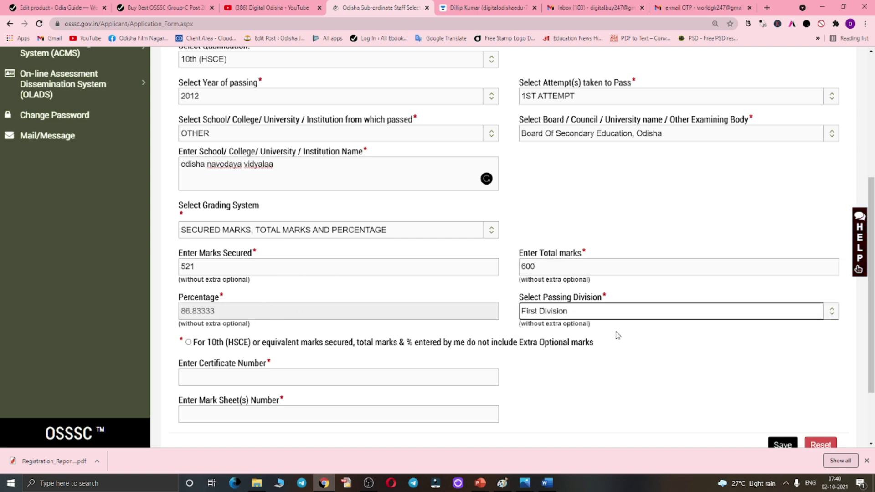
click(189, 343)
- Fill in the 10th certificate and mark sheet number fields
scroll(245, 346, down, 2)
click(213, 291)
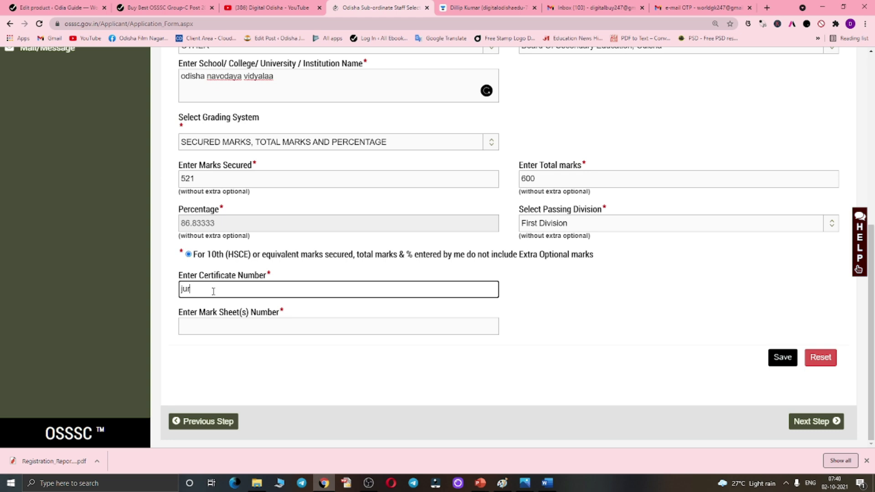
click(208, 321)
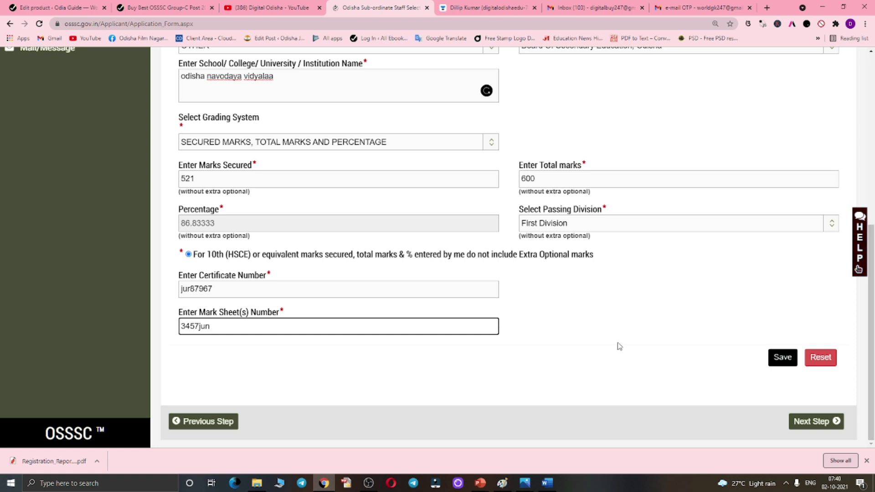
scroll(581, 309, up, 3)
scroll(693, 348, down, 3)
- Save the 10th entry, then start a Science +2 (HSEC) entry passed in 2014
click(789, 363)
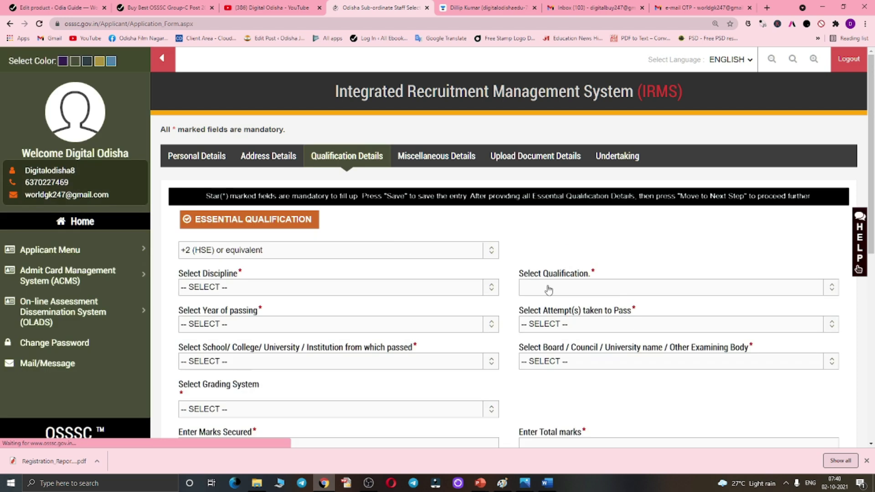
scroll(217, 262, down, 2)
click(215, 197)
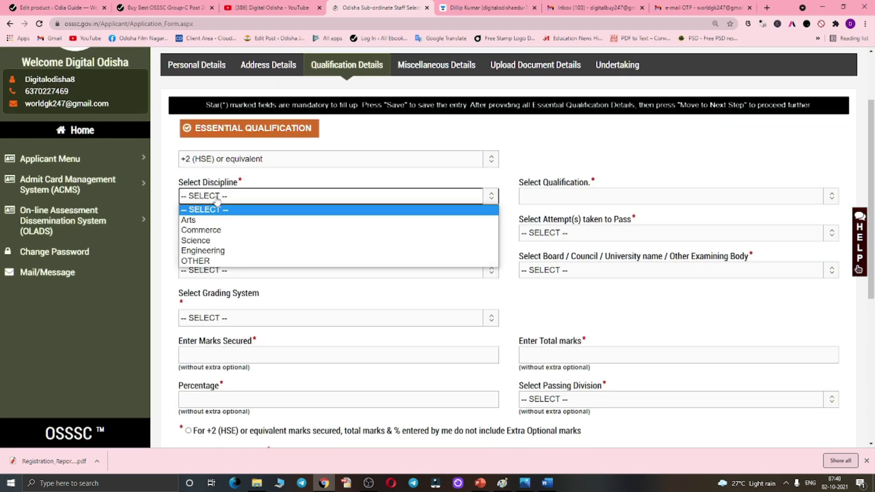
click(201, 241)
click(568, 195)
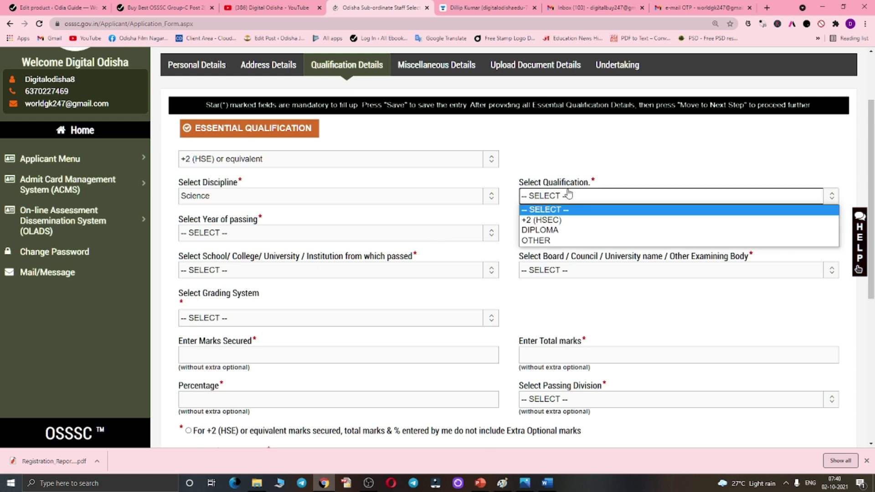
click(546, 221)
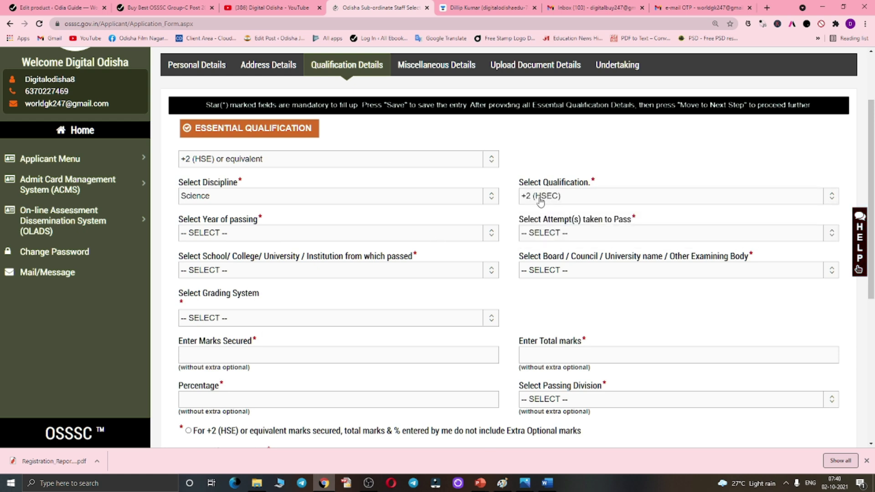
click(266, 232)
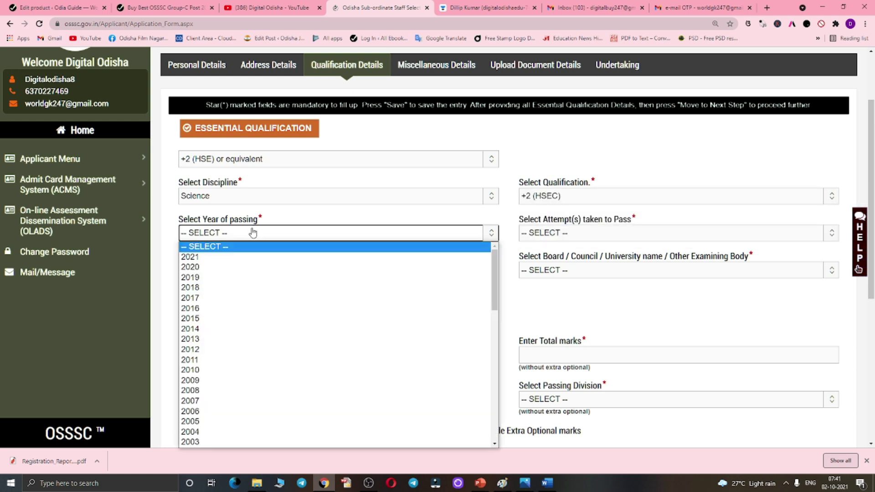
click(196, 329)
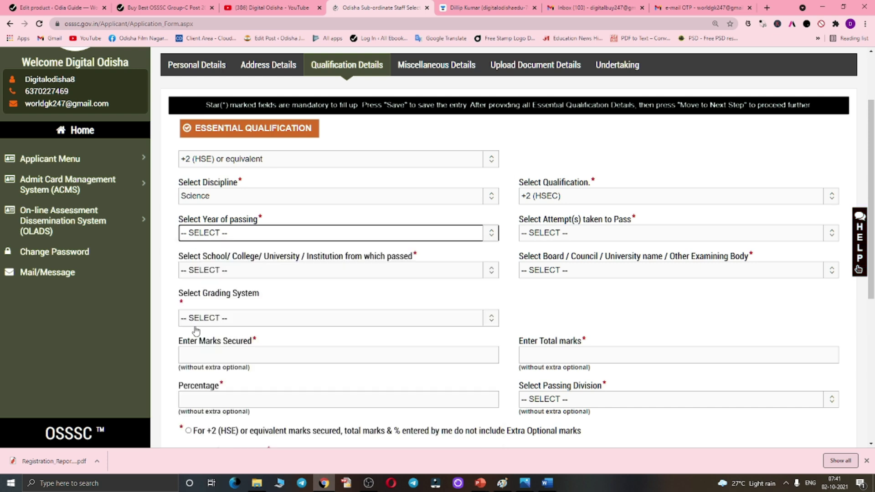
- Record first attempt, OTHER institution 'igbt bbsr', and Council Of Higher Secondary Education, Odisha
click(569, 233)
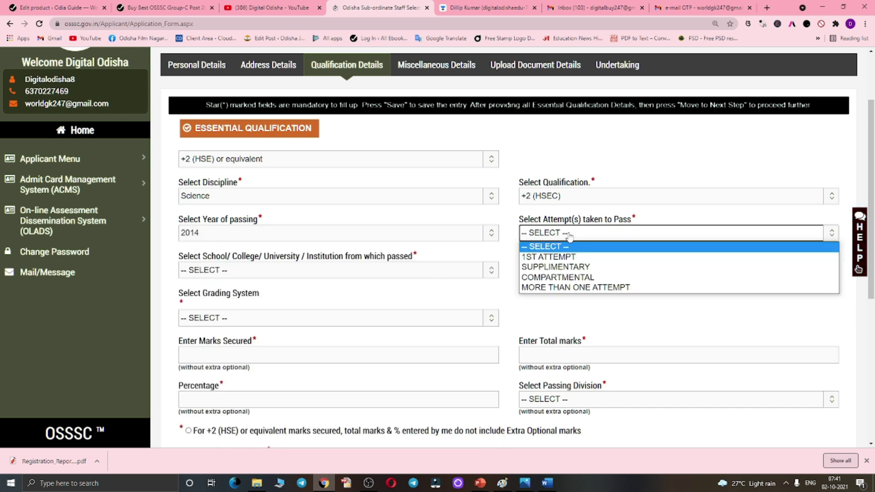
click(564, 256)
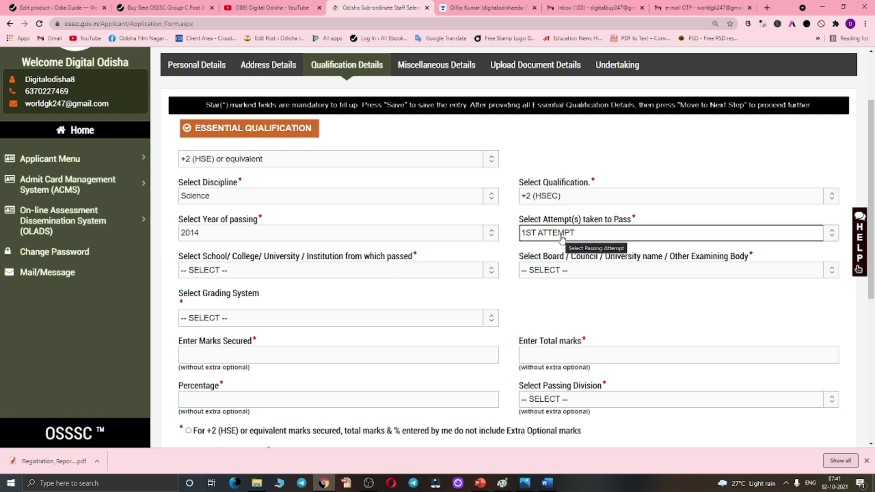
click(266, 275)
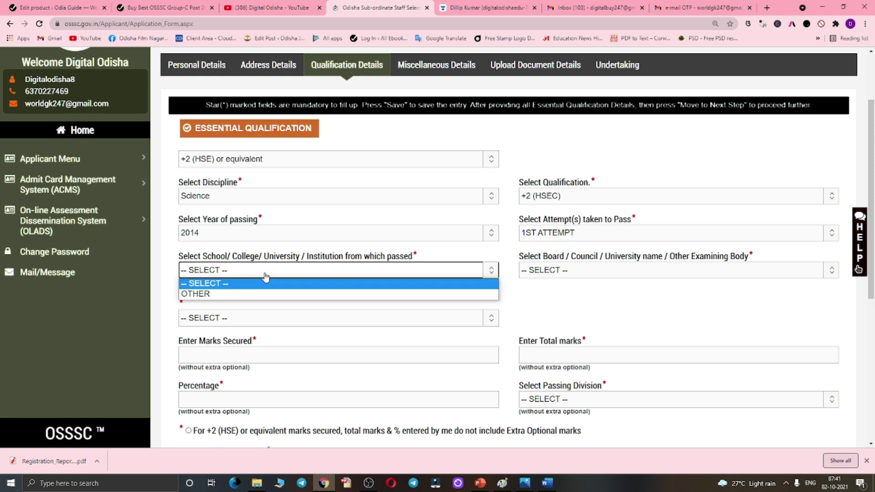
click(230, 294)
click(602, 272)
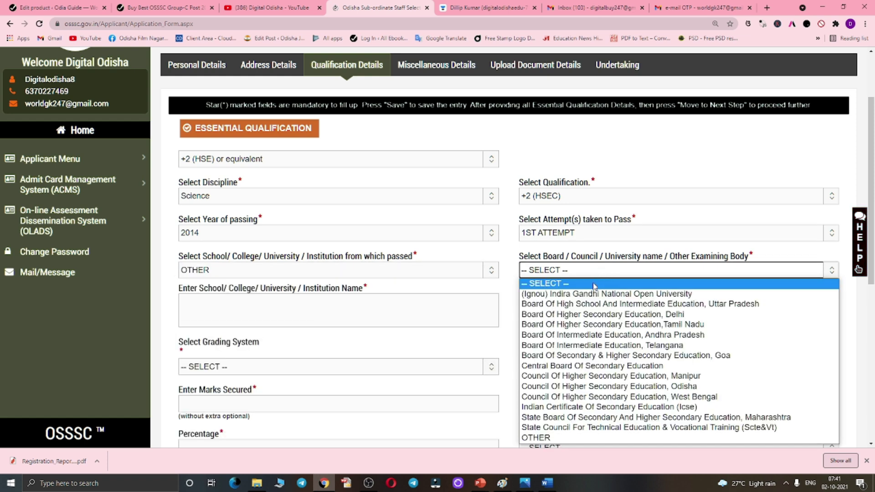
click(670, 387)
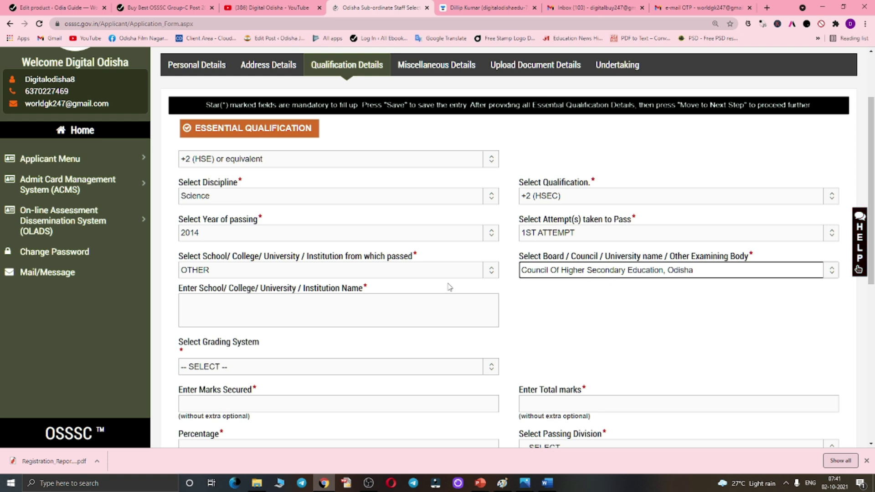
click(279, 313)
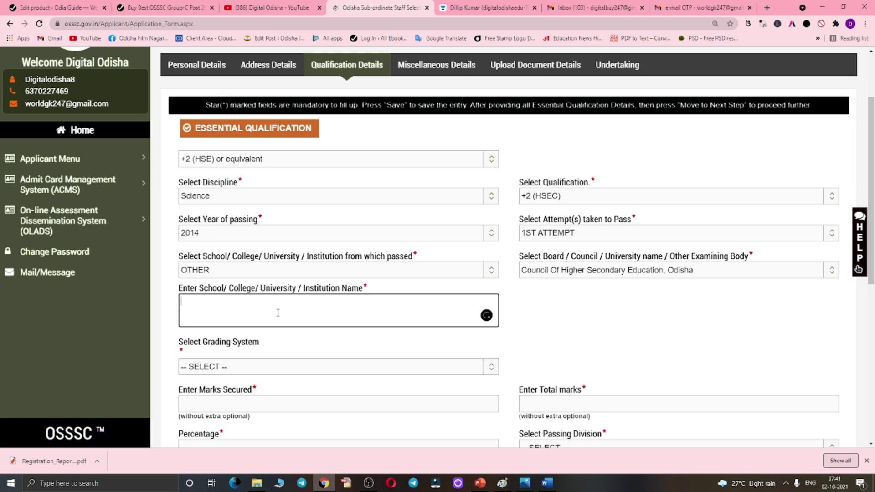
text(igbt bbsr)
scroll(215, 382, down, 1)
- Grade by marks and percentage: 524 of 600 marks, First Division
click(227, 322)
click(213, 345)
scroll(253, 287, down, 2)
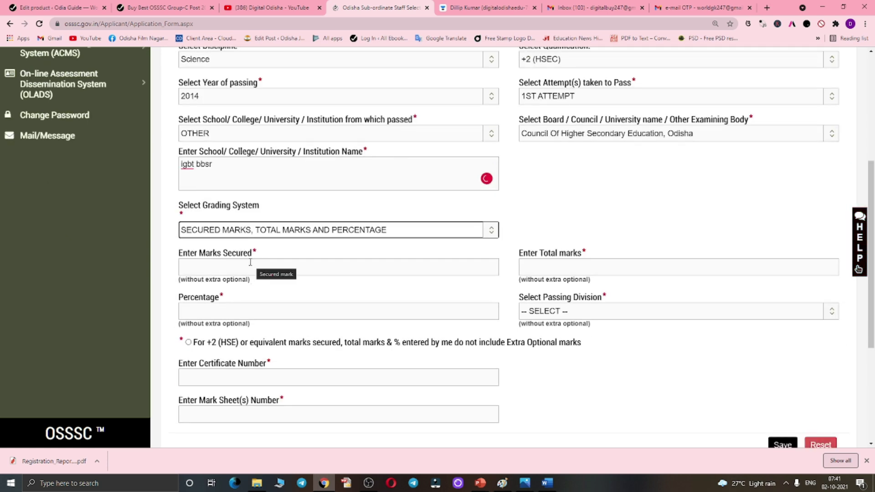
click(241, 272)
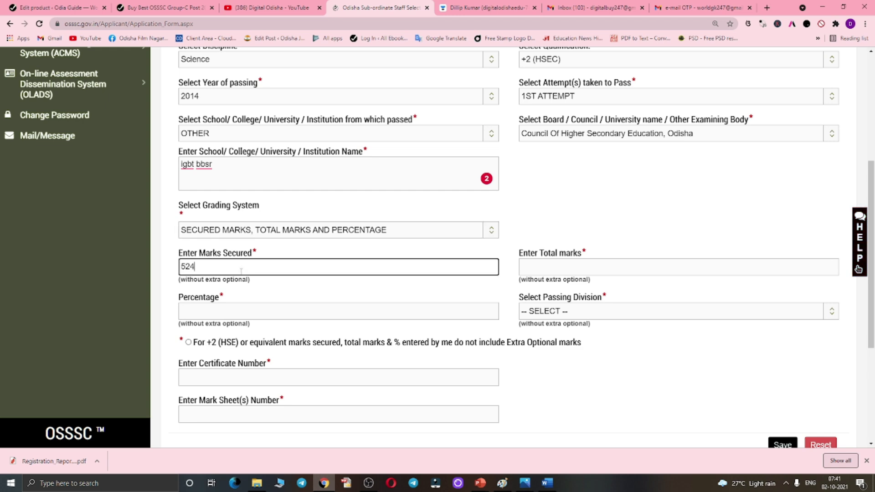
click(552, 267)
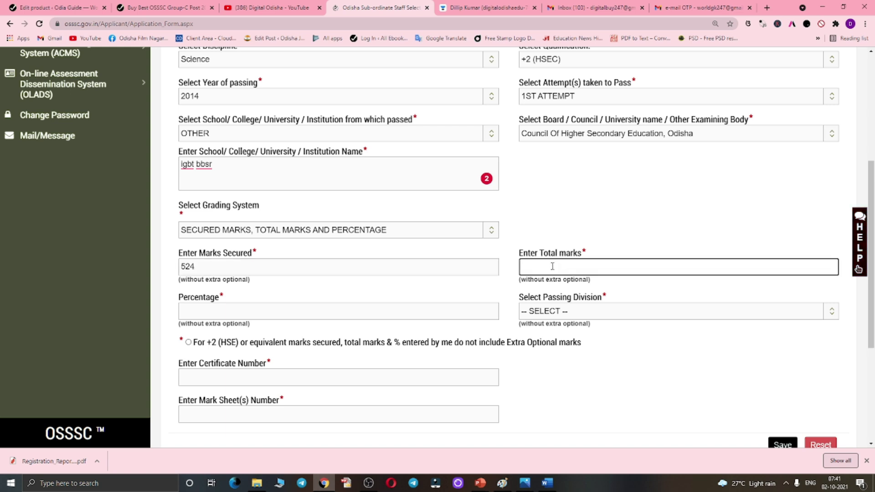
click(296, 306)
click(585, 315)
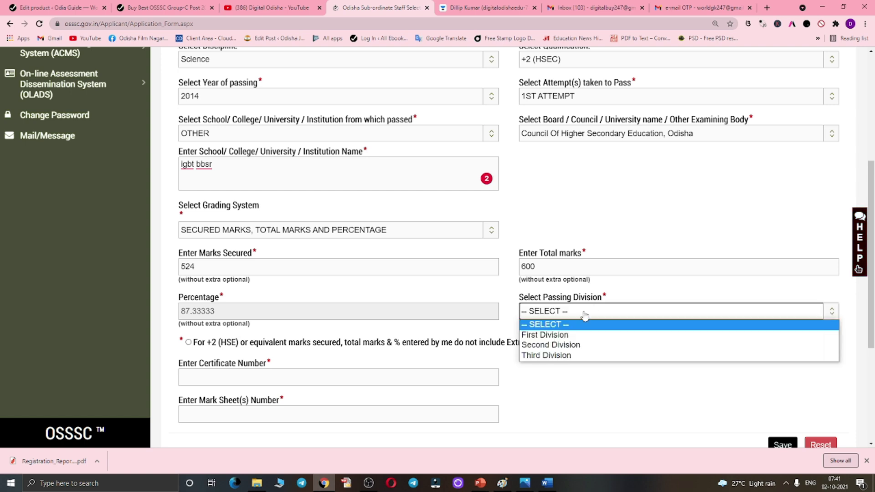
click(558, 335)
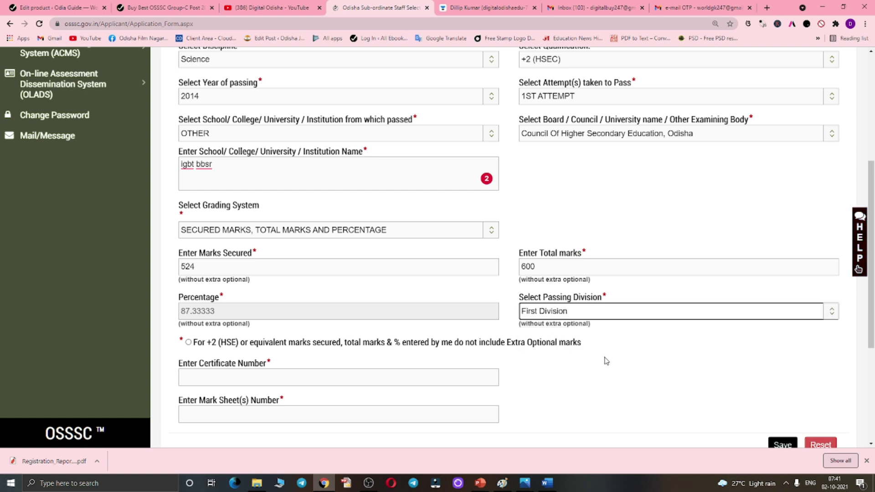
- Tick the marks declaration, fill certificate and mark sheet numbers, and save the +2 entry
click(188, 343)
click(203, 374)
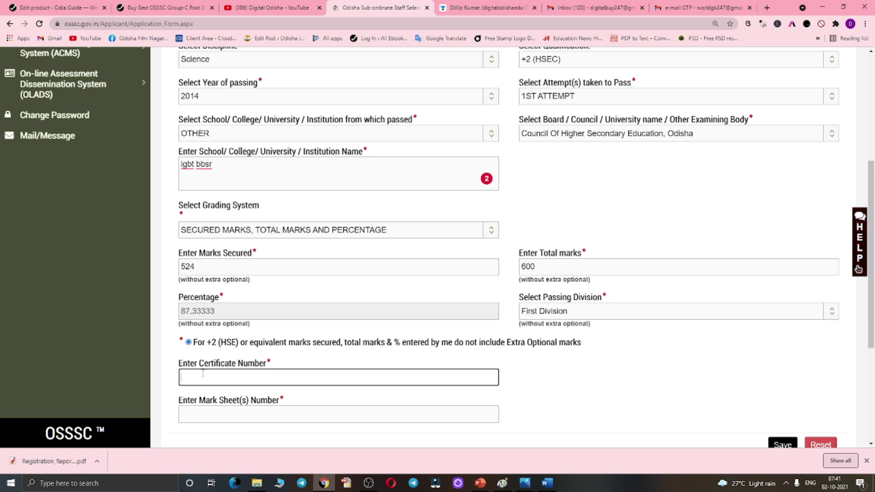
text(uyers87986)
scroll(239, 370, down, 1)
click(217, 375)
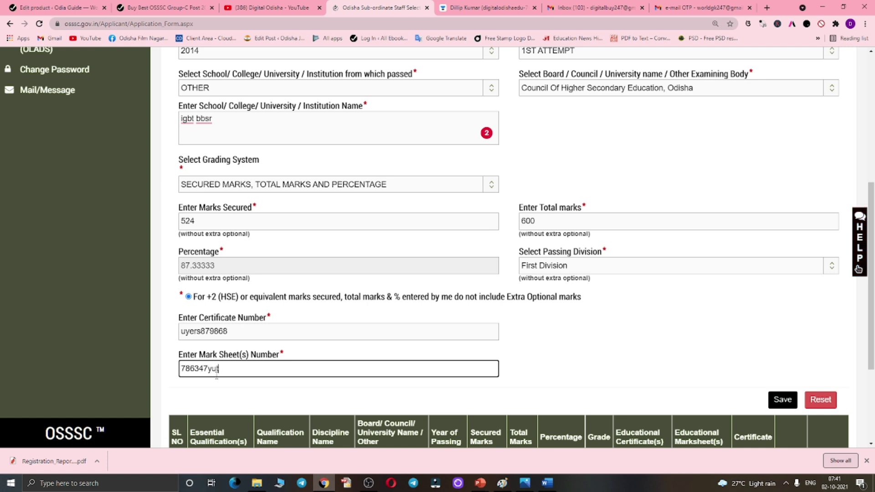
scroll(259, 347, down, 3)
click(780, 257)
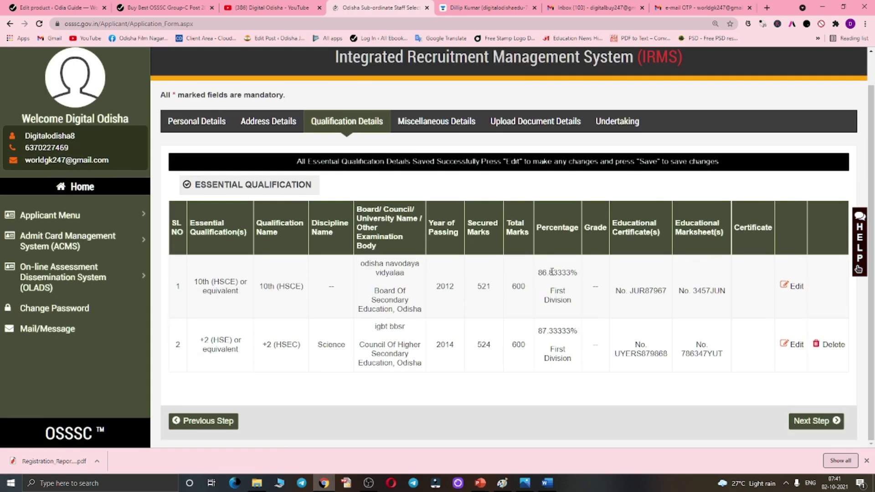
- Save the Miscellaneous Details tab and continue to Upload Document Details
click(816, 420)
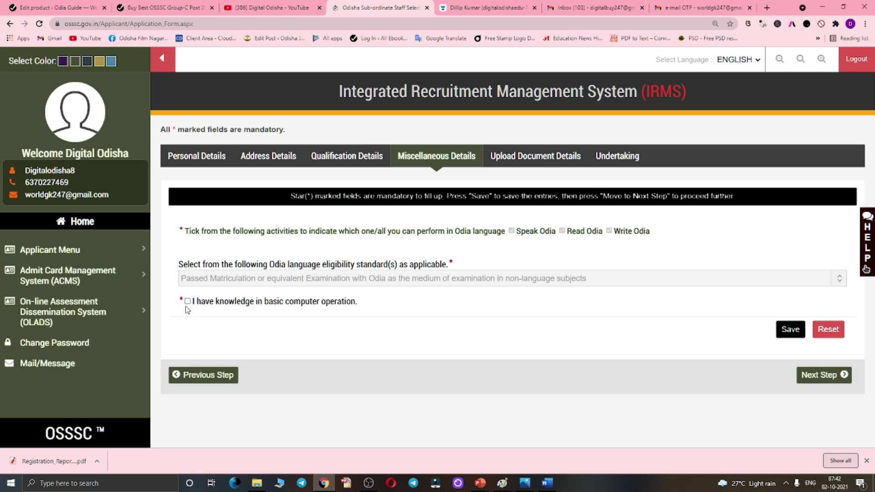
click(788, 334)
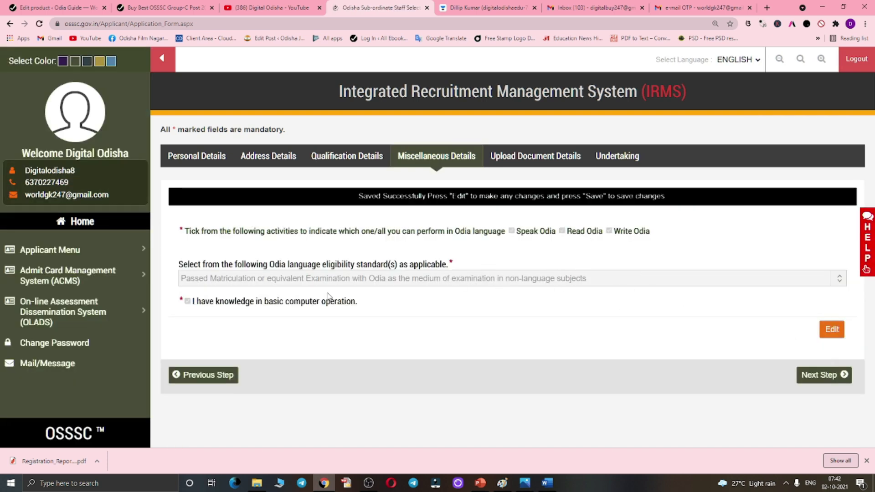
click(823, 375)
- Choose PHOTO as the document type and select odishafreejob.jpg as its file
click(231, 234)
click(209, 258)
click(550, 264)
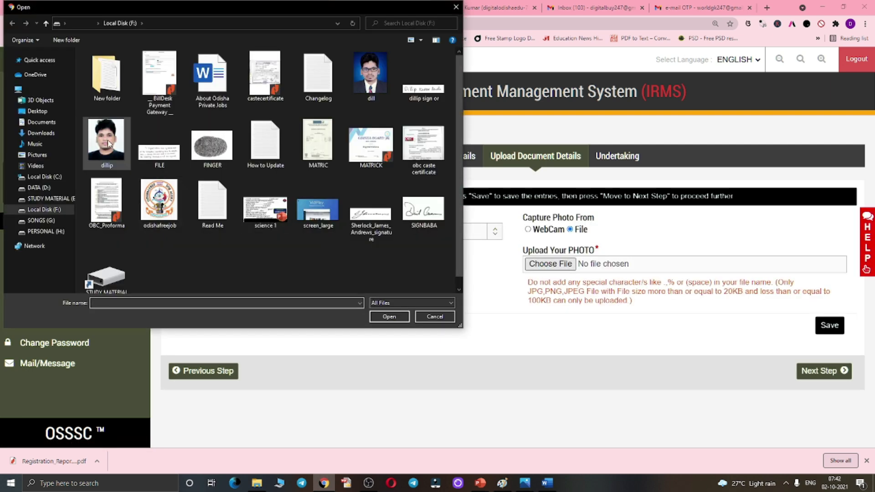
click(212, 203)
click(159, 200)
click(389, 317)
- Save the photo, advance to the Undertaking step, and switch to the Unacademy tab
scroll(639, 354, down, 1)
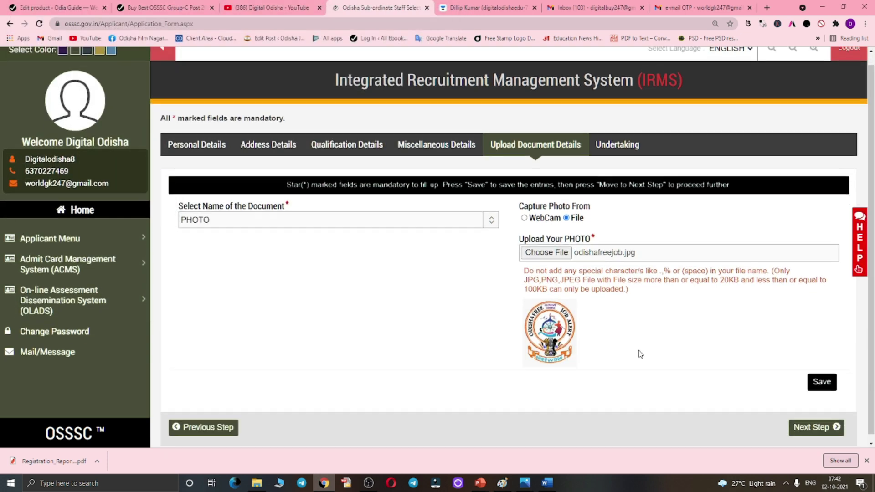
click(818, 375)
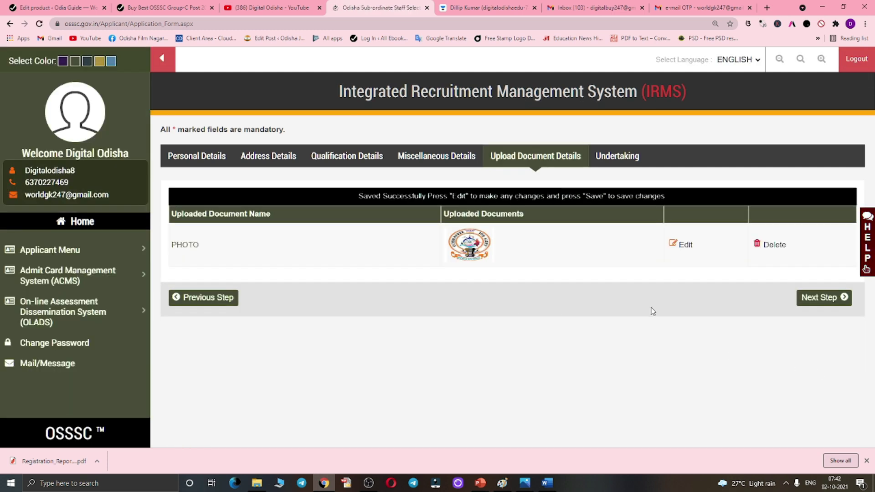
click(843, 297)
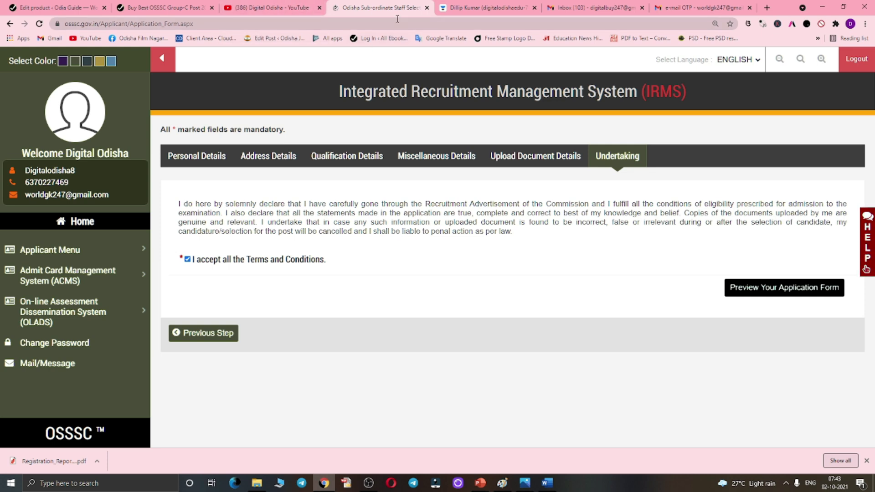
click(488, 6)
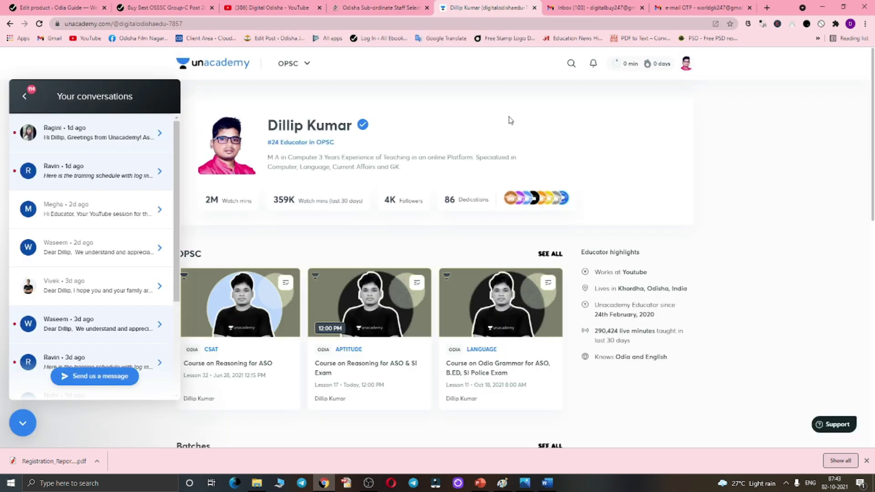